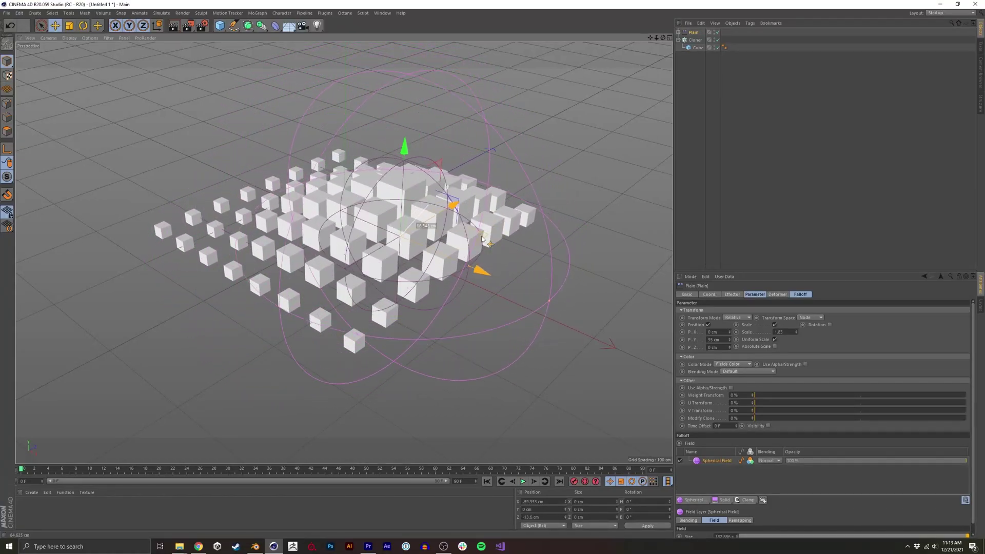
# Step: Switch to Blender and delete all the default objects in the scene: camera, cube and light
pyautogui.click(256, 545)
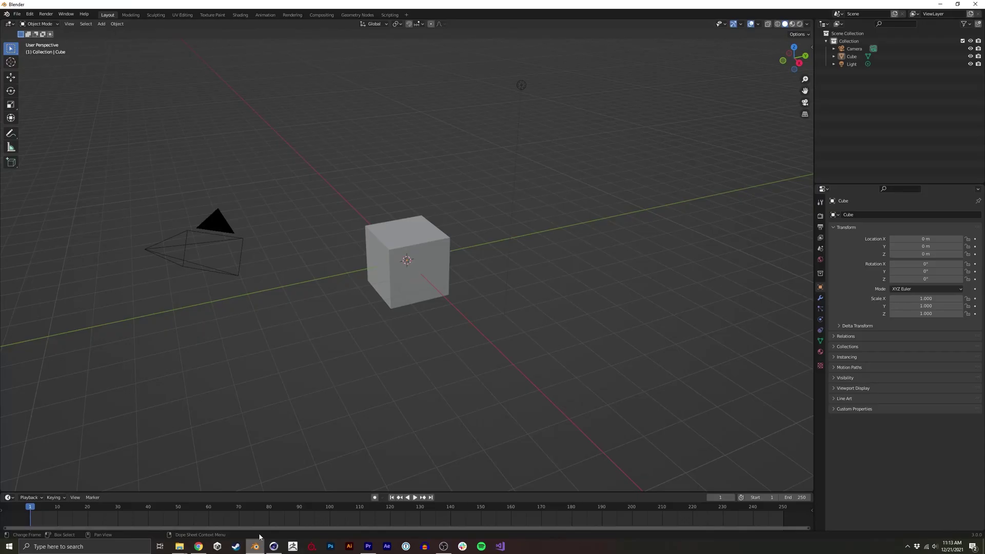
pyautogui.keyDown('shift'); pyautogui.moveTo(365, 327); pyautogui.dragTo(338, 353, button='middle'); pyautogui.keyUp('shift')
pyautogui.press('a')
pyautogui.press('x')
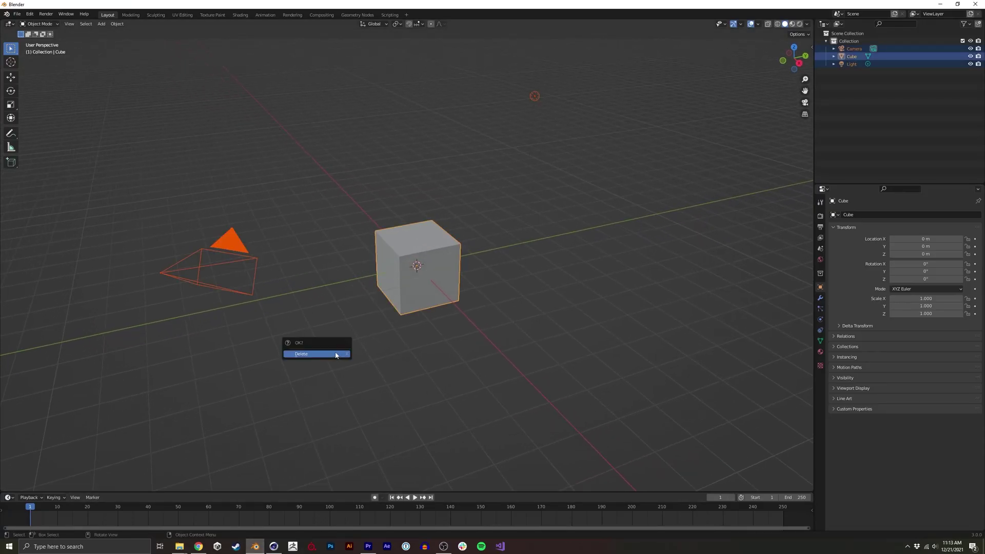
pyautogui.click(338, 354)
# Step: Add a Grid mesh and scale it up uniformly to about 3.52
pyautogui.hotkey('shift', 'a')
pyautogui.moveTo(354, 239)
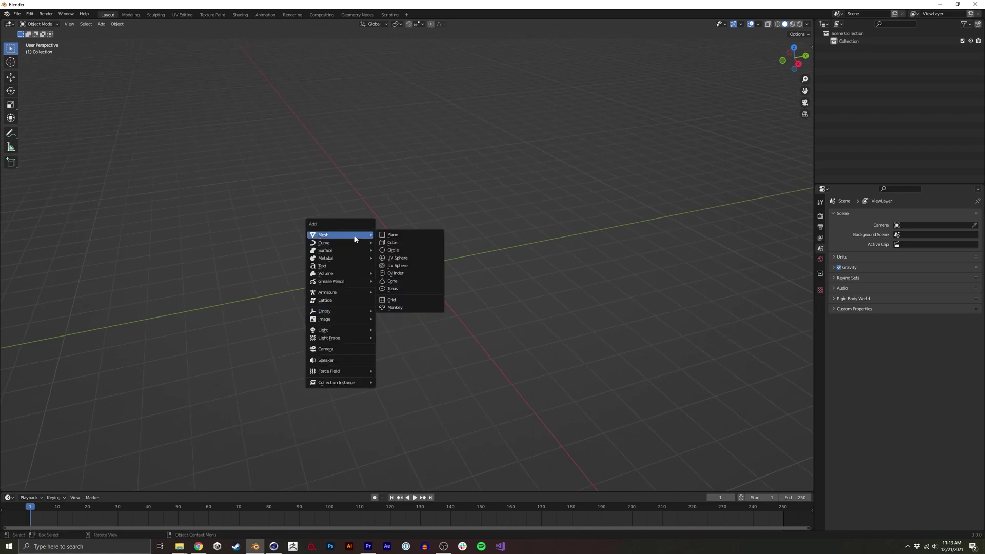
pyautogui.click(408, 300)
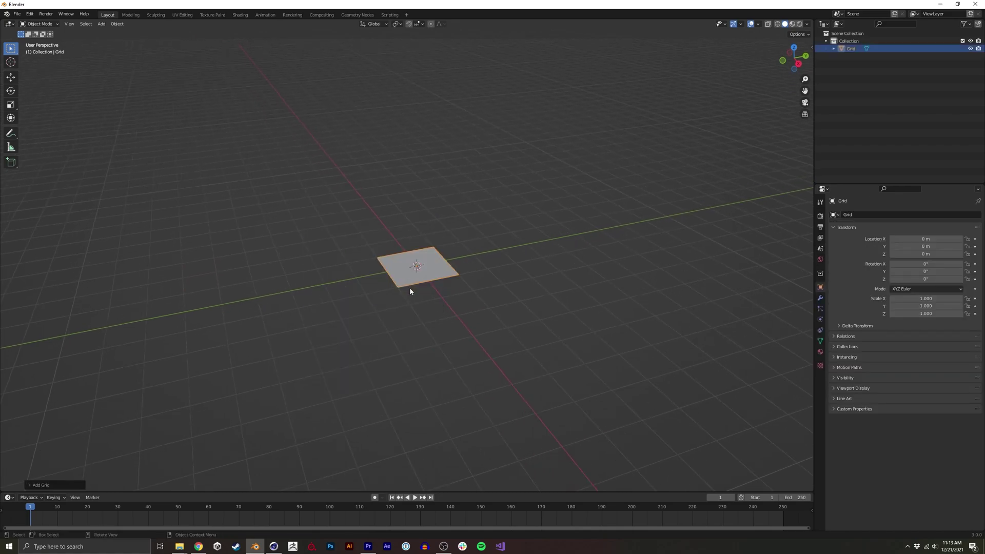
pyautogui.press('s')
pyautogui.click(475, 351)
# Step: Add a Cube mesh and move it beside the grid, to about X 1.33, Y 5.32, Z 1.07 m
pyautogui.hotkey('shift', 'a')
pyautogui.moveTo(402, 368)
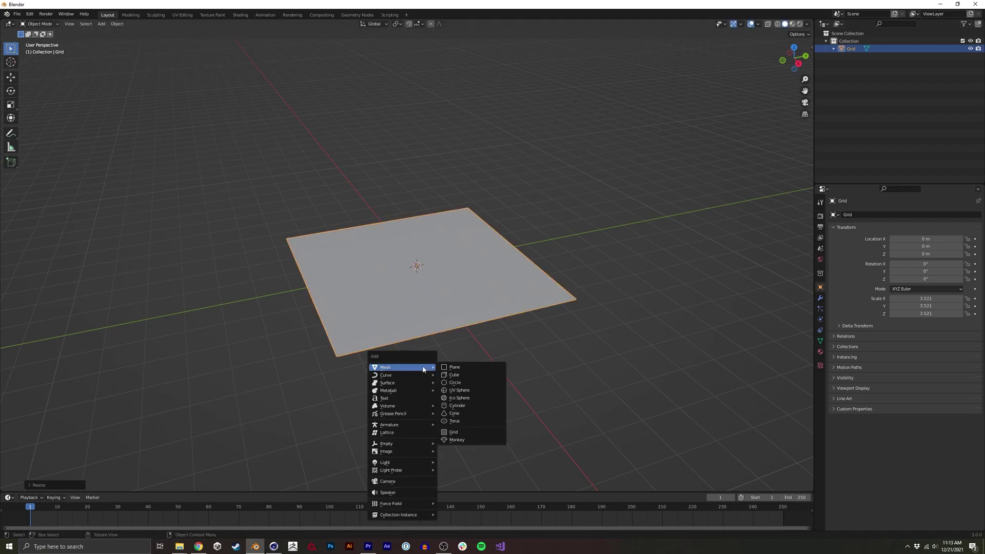
pyautogui.click(458, 376)
pyautogui.press('g')
pyautogui.click(582, 292)
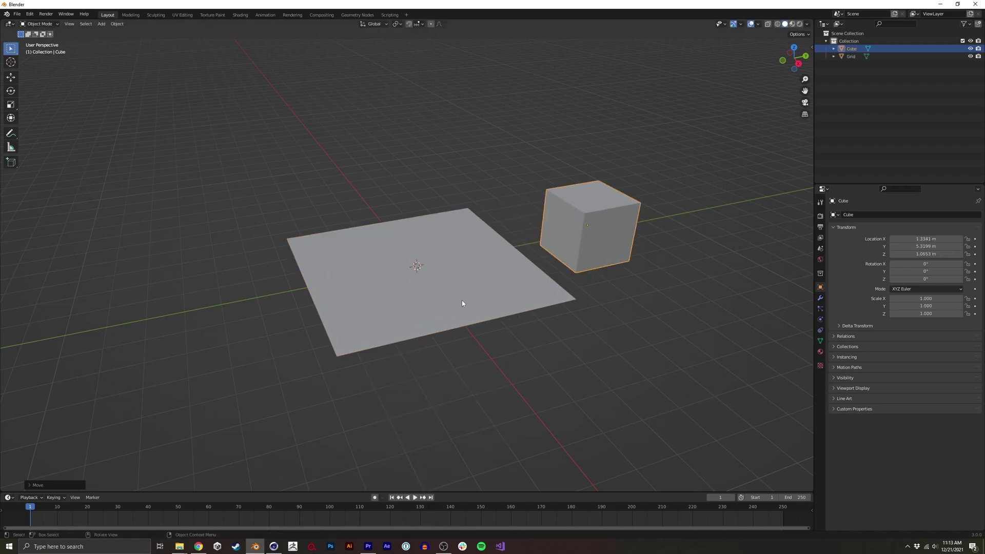
# Step: Enlarge the grid uniformly to a scale of about 4.39
pyautogui.click(462, 302)
pyautogui.press('s')
pyautogui.click(506, 311)
pyautogui.moveTo(506, 311)
pyautogui.mouseDown(button='middle')
pyautogui.moveTo(519, 301)
pyautogui.moveTo(514, 282)
pyautogui.mouseUp(button='middle')
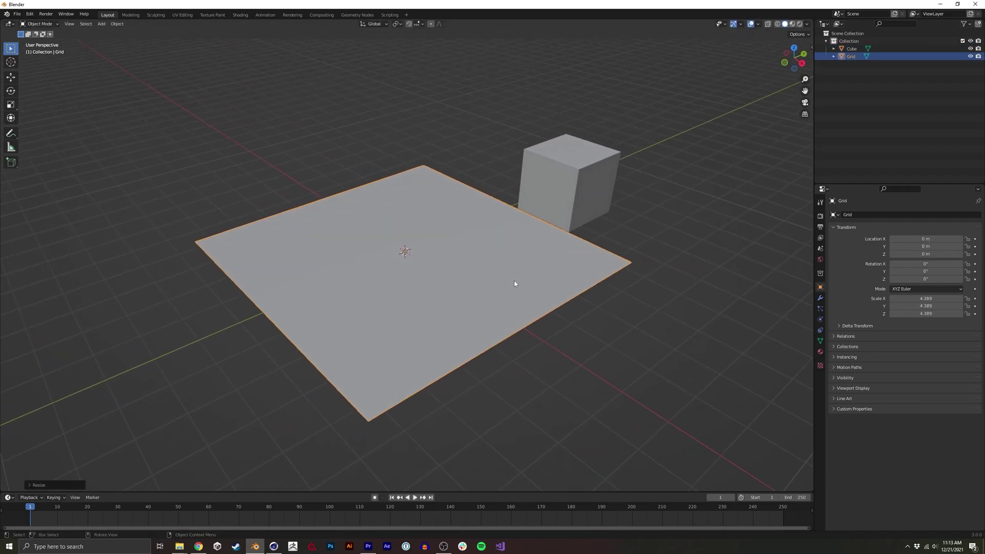
# Step: Inspect the grid's subdivisions in wireframe and move the cube farther away, to about X 1.95, Y 6.43, Z 1.53 m
pyautogui.hotkey('shift', 'z')
pyautogui.click(564, 207)
pyautogui.press('g')
pyautogui.click(606, 193)
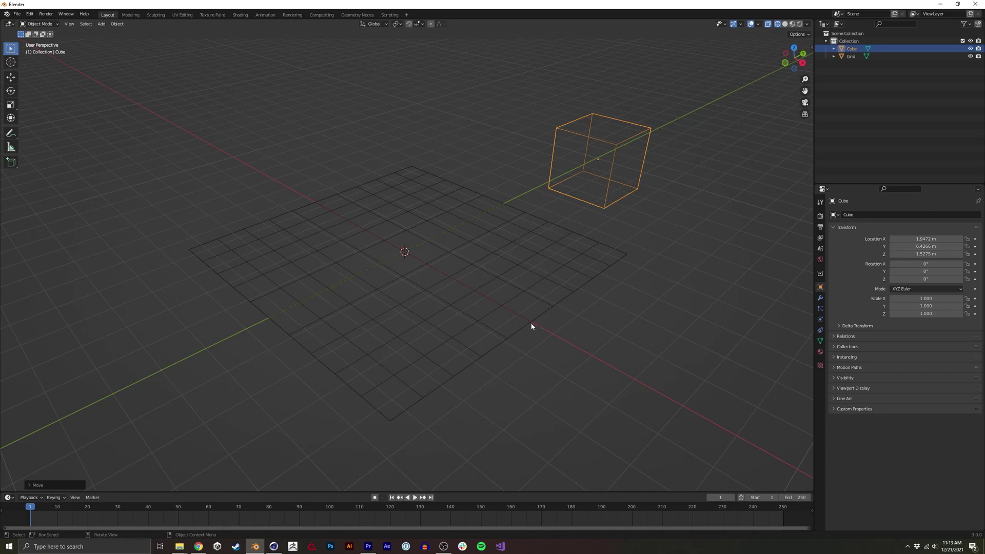
pyautogui.click(524, 294)
pyautogui.hotkey('shift', 'z')
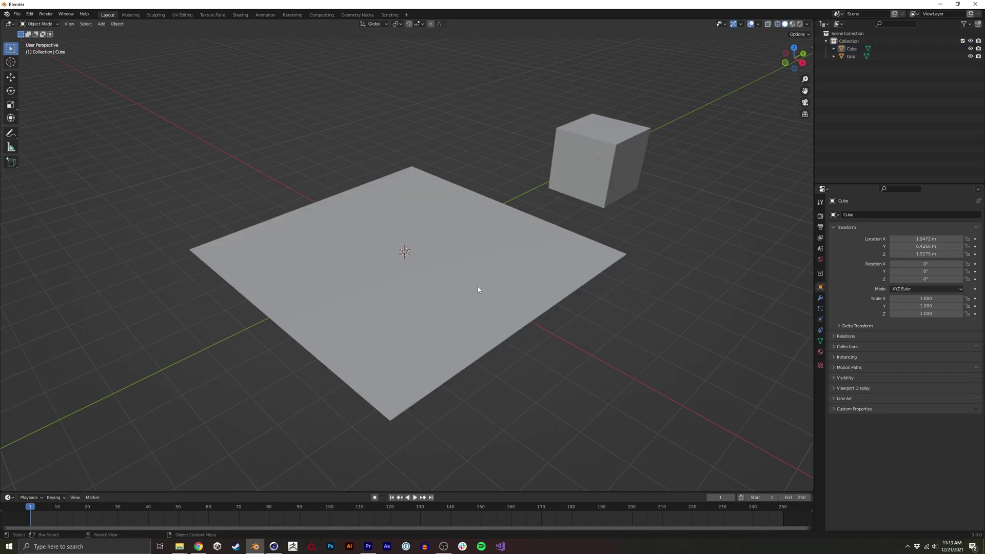
# Step: Create a new geometry node tree for the grid in the Geometry Nodes workspace and pin it
pyautogui.click(474, 276)
pyautogui.click(351, 16)
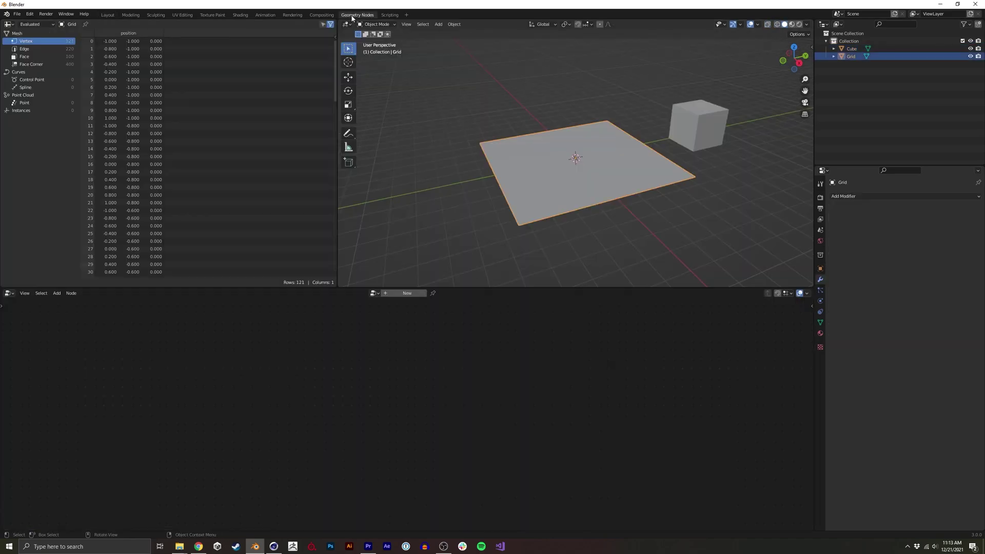
pyautogui.click(396, 295)
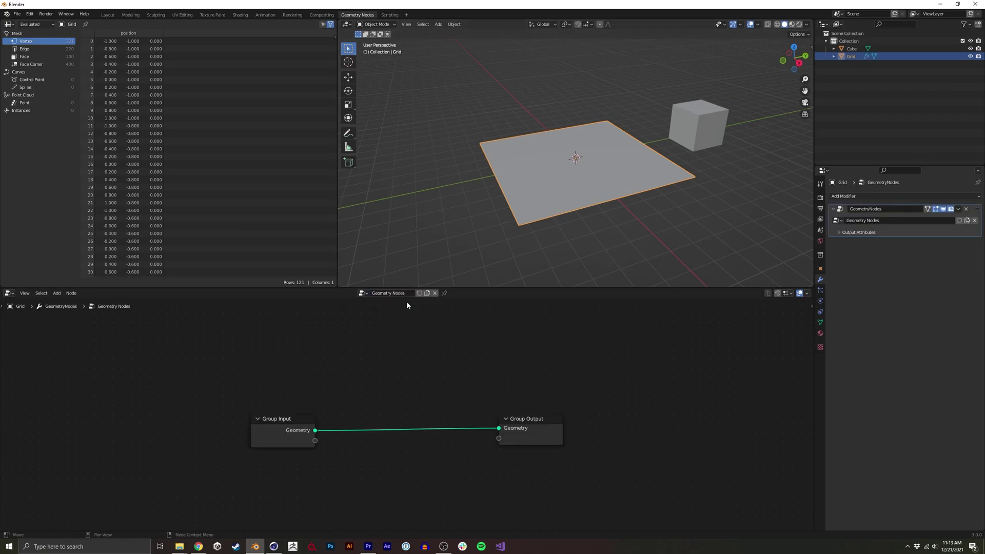
pyautogui.click(445, 294)
pyautogui.moveTo(395, 379); pyautogui.dragTo(387, 349, button='middle')
# Step: Add an Object Info node for the cube to the node tree, below the Group Input node
pyautogui.click(703, 170)
pyautogui.click(705, 134)
pyautogui.moveTo(852, 48); pyautogui.dragTo(266, 447)
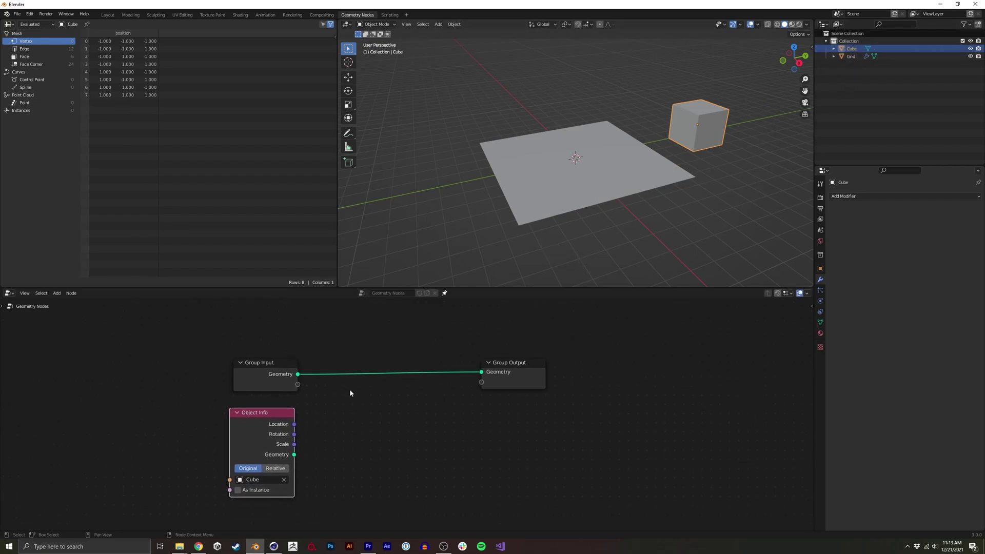
# Step: Insert an Instance on Points node between the Group Input and Group Output nodes
pyautogui.hotkey('shift', 'a')
pyautogui.click(336, 334)
pyautogui.write('instan')
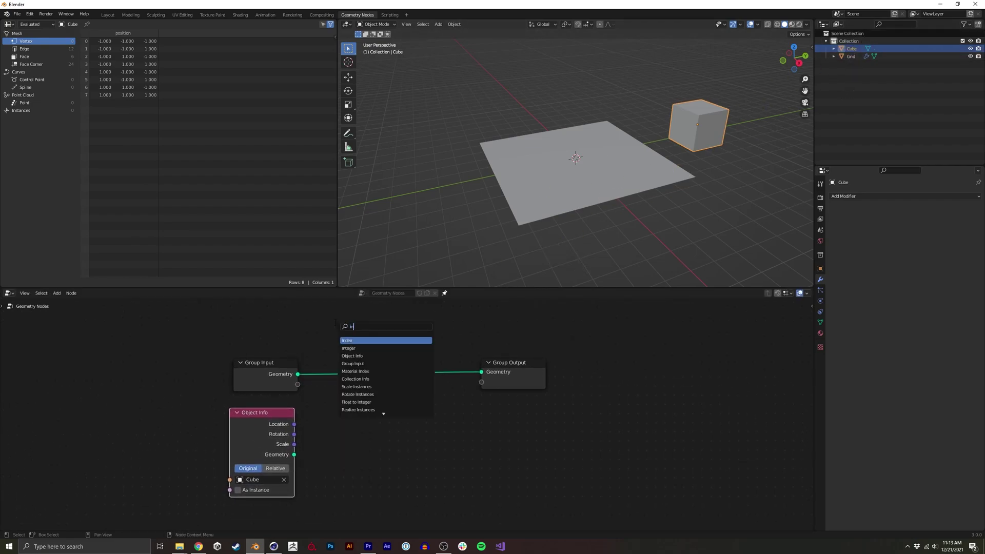
pyautogui.press('Down')
pyautogui.press('Down')
pyautogui.press('Down')
pyautogui.press('Return')
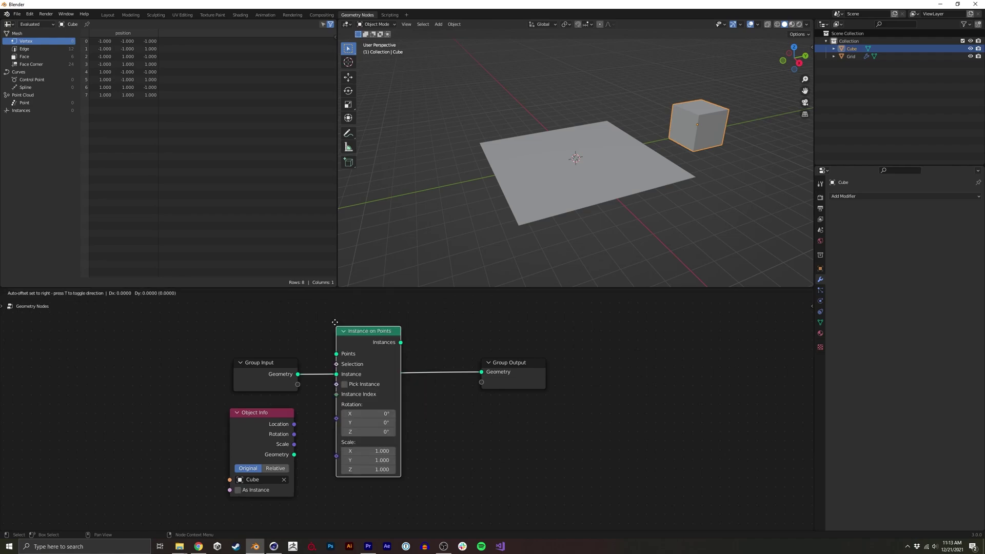
pyautogui.click(348, 351)
# Step: Connect the cube's Object Info Geometry output to the Instance input of Instance on Points and examine the instances
pyautogui.moveTo(294, 455); pyautogui.dragTo(334, 437)
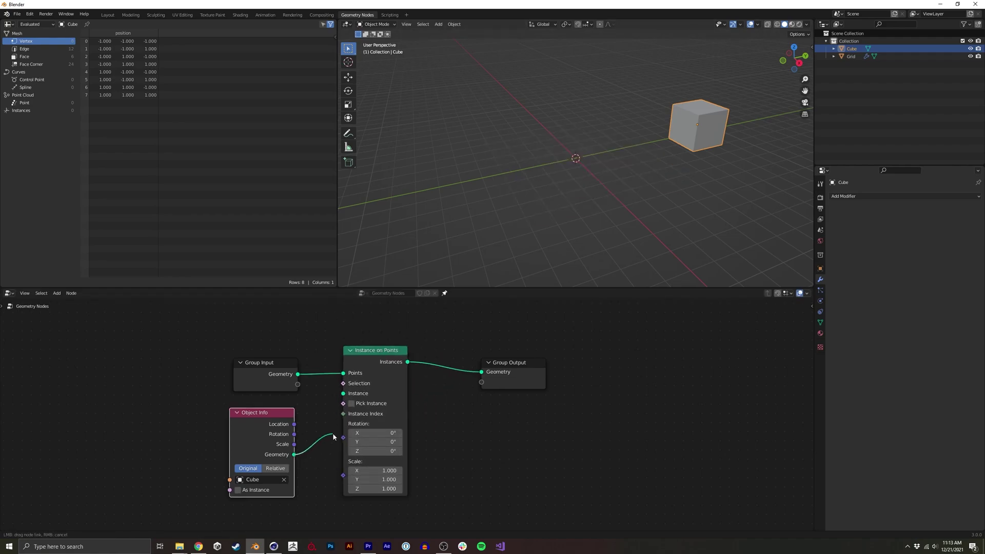
pyautogui.moveTo(345, 390); pyautogui.dragTo(343, 393)
pyautogui.keyDown('ctrl'); pyautogui.moveTo(579, 175); pyautogui.dragTo(514, 210, button='middle'); pyautogui.keyUp('ctrl')
pyautogui.click(544, 175)
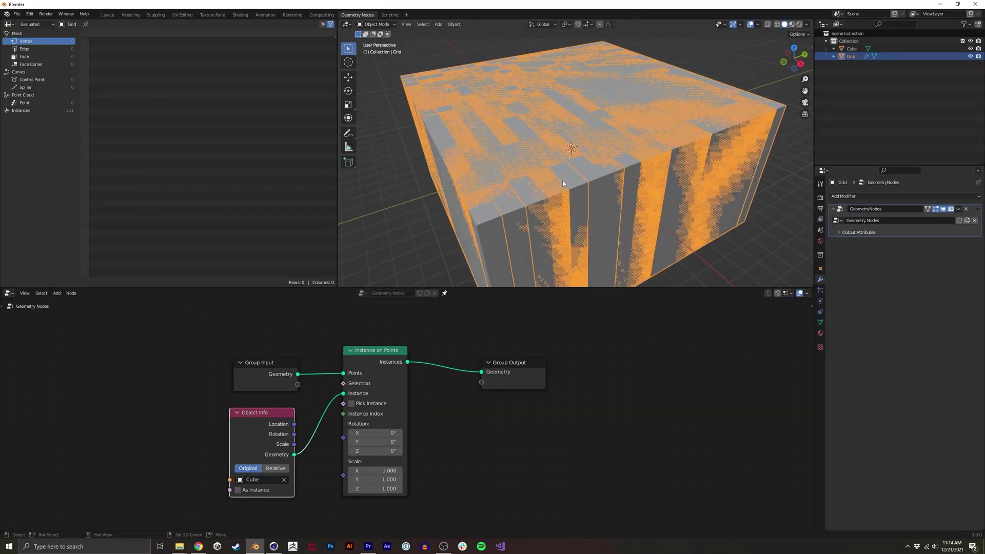
pyautogui.moveTo(563, 183); pyautogui.dragTo(544, 190, button='middle')
# Step: Add a Value node set to 0.09 and connect it to the Scale input of Instance on Points
pyautogui.moveTo(273, 486); pyautogui.dragTo(316, 400, button='middle')
pyautogui.hotkey('shift', 'a')
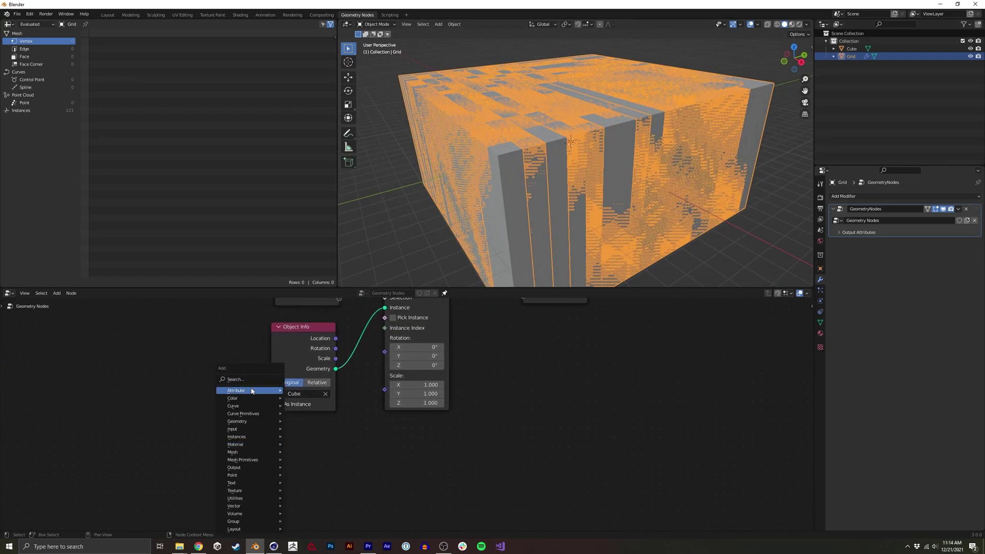
pyautogui.write('va')
pyautogui.press('Return')
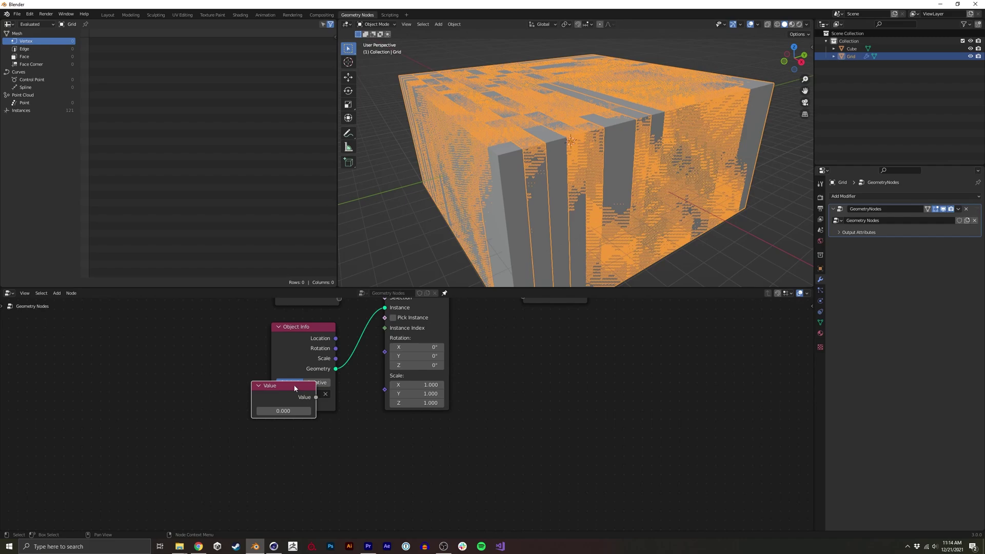
pyautogui.click(305, 431)
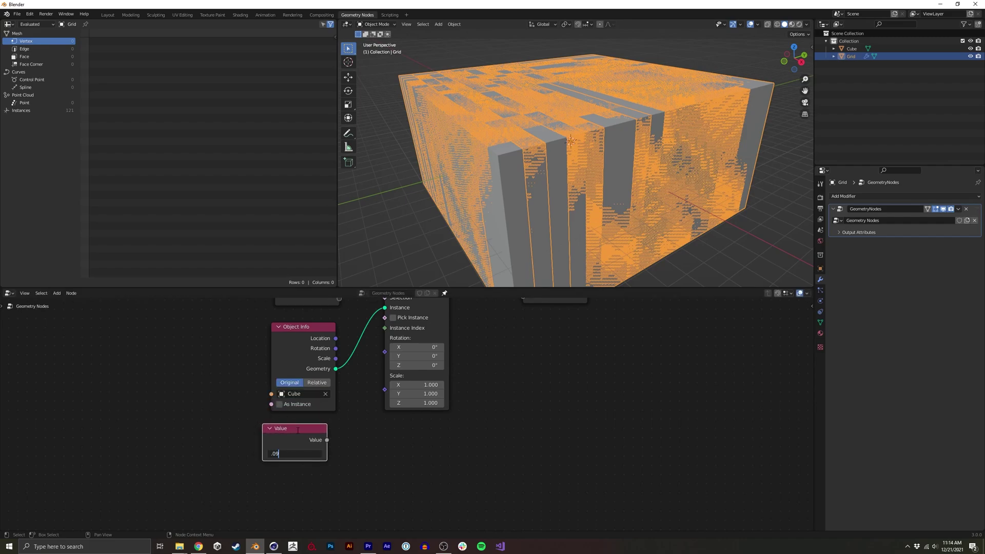
pyautogui.moveTo(327, 439); pyautogui.dragTo(385, 390)
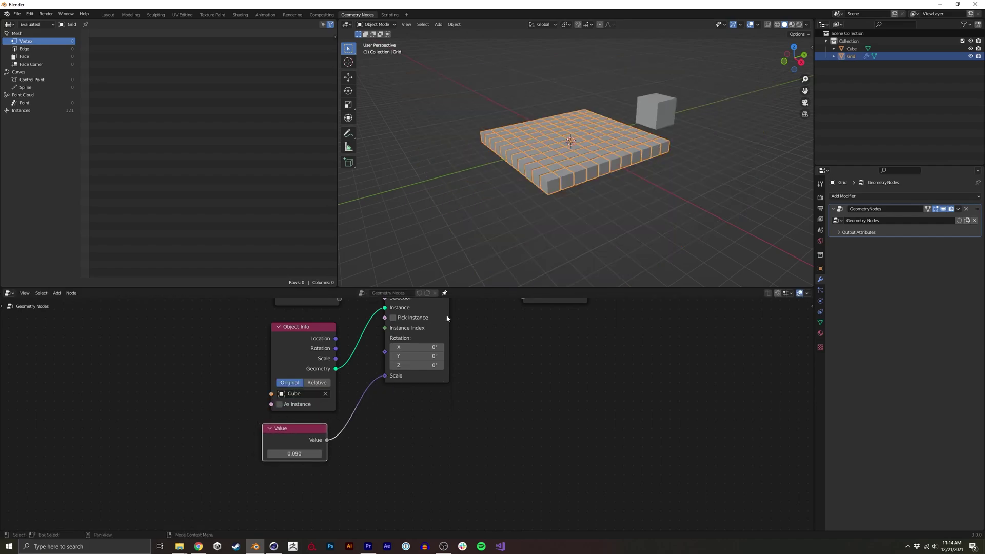
# Step: Hide the original cube in the viewport, leaving the instanced cubes on the grid
pyautogui.scroll(1, 615, 195)
pyautogui.moveTo(616, 195)
pyautogui.mouseDown(button='middle')
pyautogui.moveTo(633, 188)
pyautogui.moveTo(648, 202)
pyautogui.moveTo(612, 195)
pyautogui.mouseUp(button='middle')
pyautogui.click(648, 217)
pyautogui.click(852, 49)
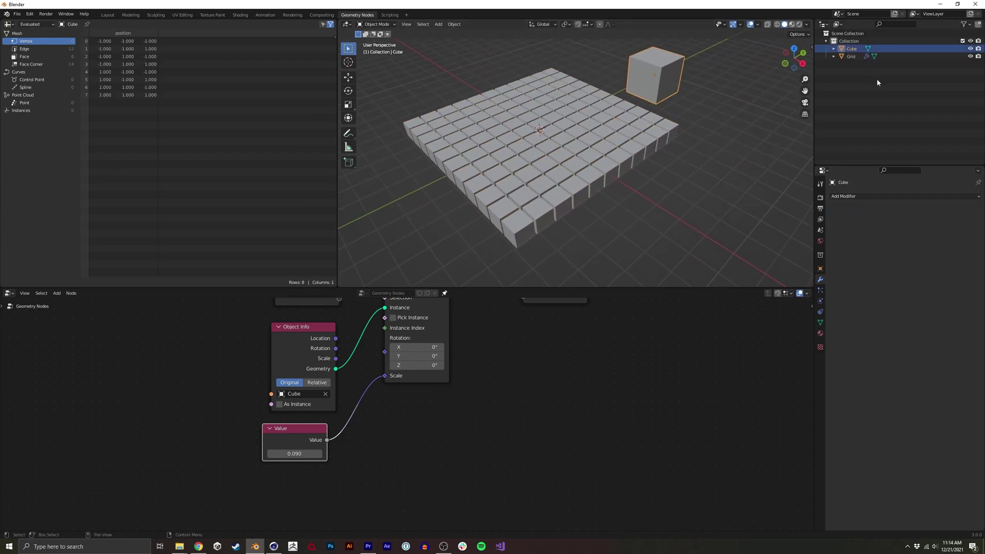
pyautogui.press('h')
pyautogui.moveTo(601, 209); pyautogui.dragTo(585, 185, button='middle')
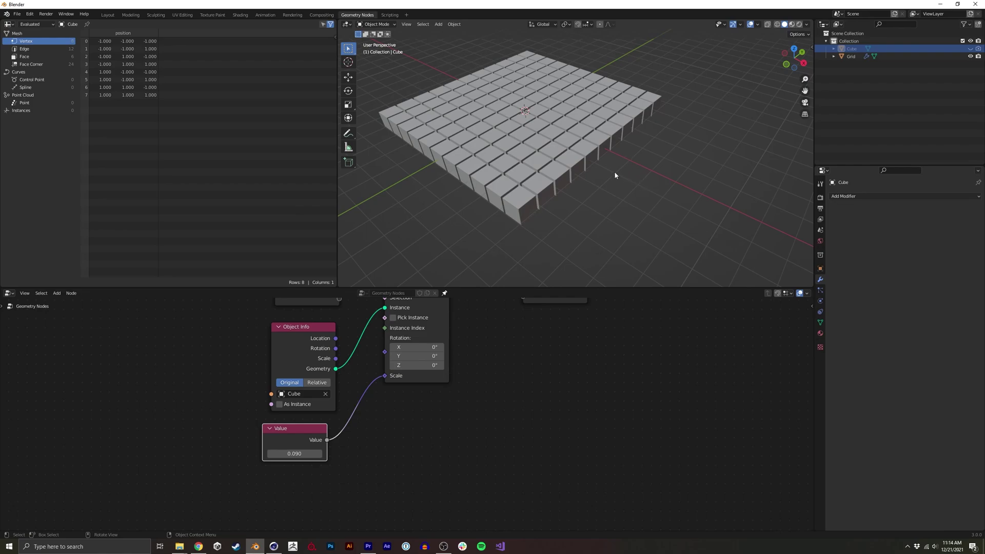
# Step: Add a Sphere empty and move it along the X axis beside the grid, to about 6.42 m
pyautogui.hotkey('shift', 'a')
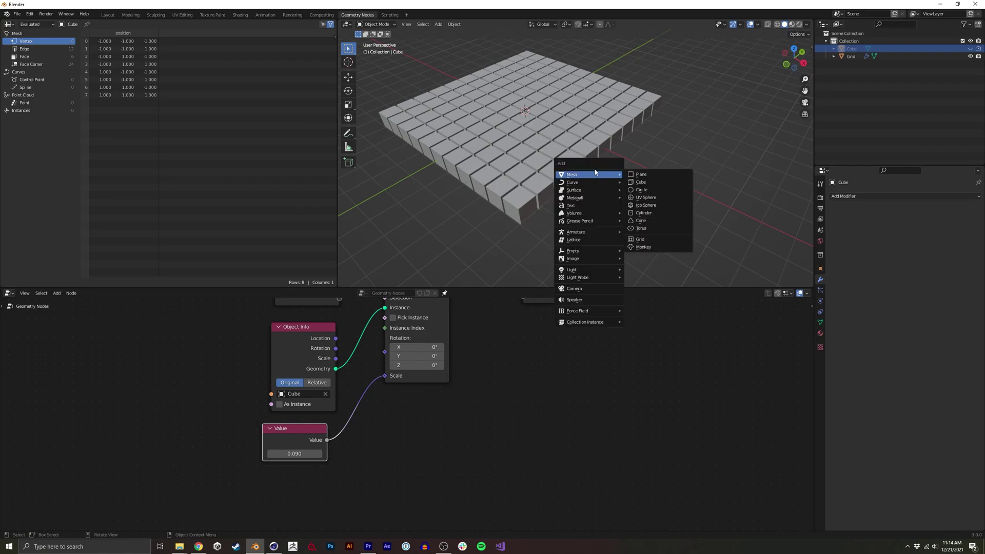
pyautogui.moveTo(590, 251)
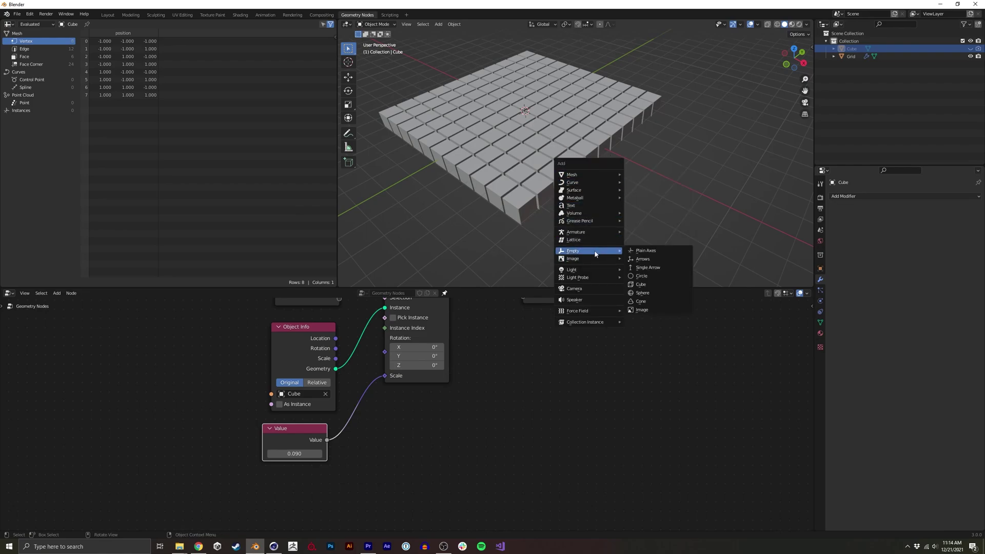
pyautogui.click(648, 293)
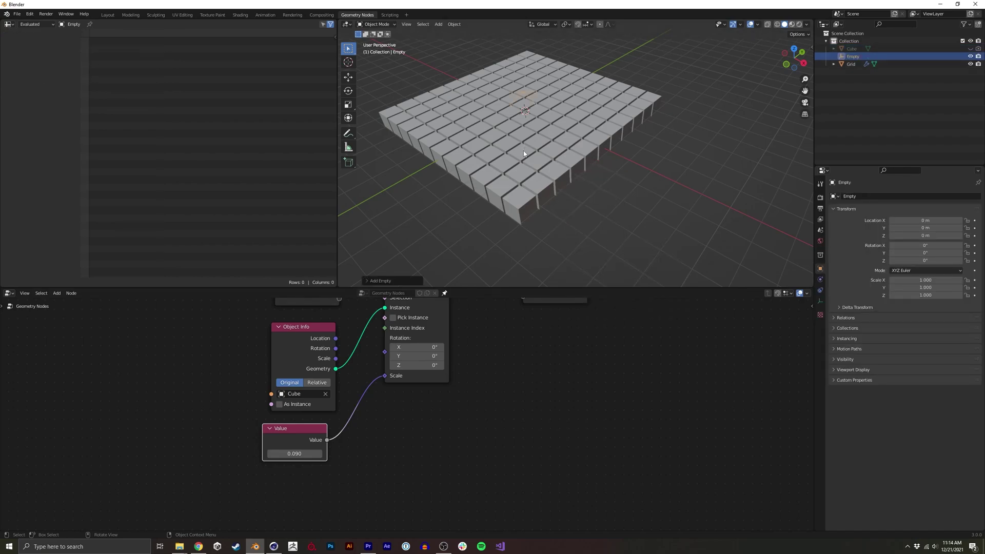
pyautogui.press('g')
pyautogui.press('x')
pyautogui.click(631, 195)
pyautogui.scroll(3, 627, 162)
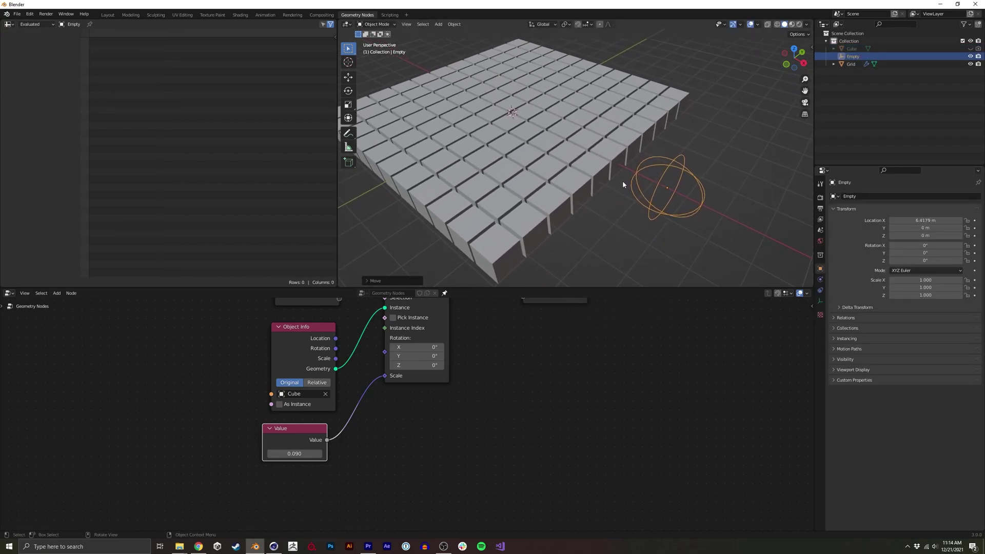
pyautogui.moveTo(623, 180)
pyautogui.mouseDown(button='middle')
pyautogui.moveTo(612, 172)
pyautogui.moveTo(630, 192)
pyautogui.mouseUp(button='middle')
# Step: Add an Object Info node for the Empty to the geometry node tree
pyautogui.moveTo(532, 349); pyautogui.dragTo(523, 415, button='middle')
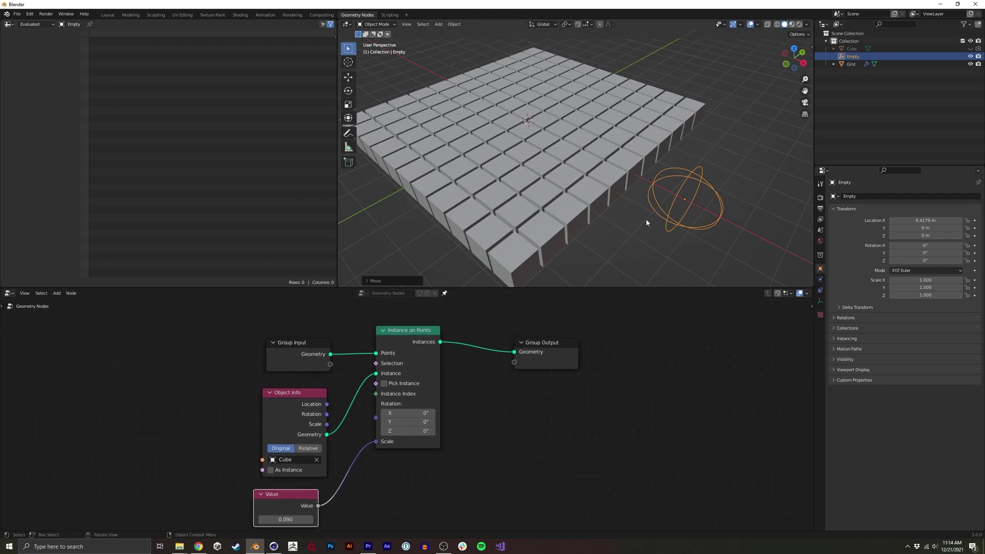
pyautogui.moveTo(646, 220); pyautogui.dragTo(639, 203, button='middle')
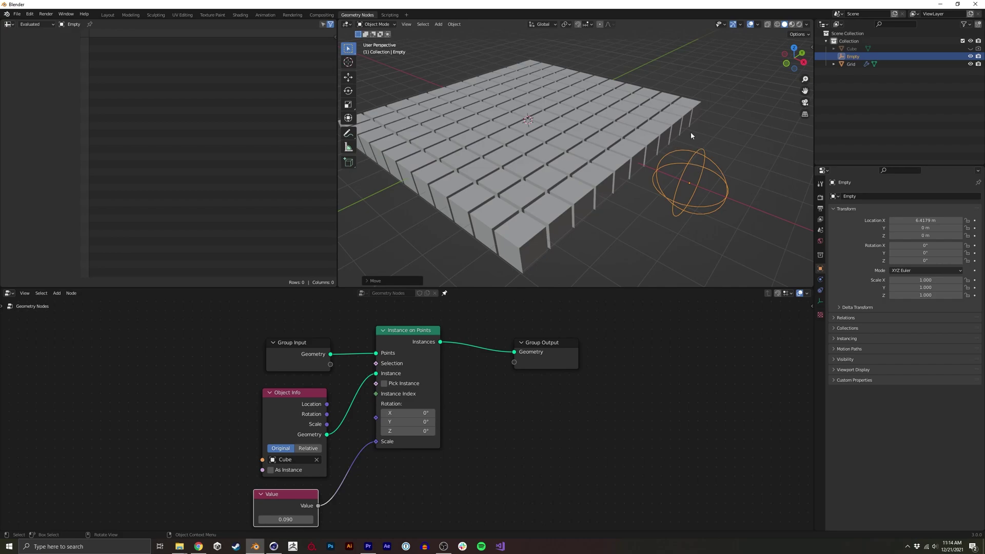
pyautogui.keyDown('ctrl'); pyautogui.moveTo(660, 165); pyautogui.dragTo(645, 189, button='middle'); pyautogui.keyUp('ctrl')
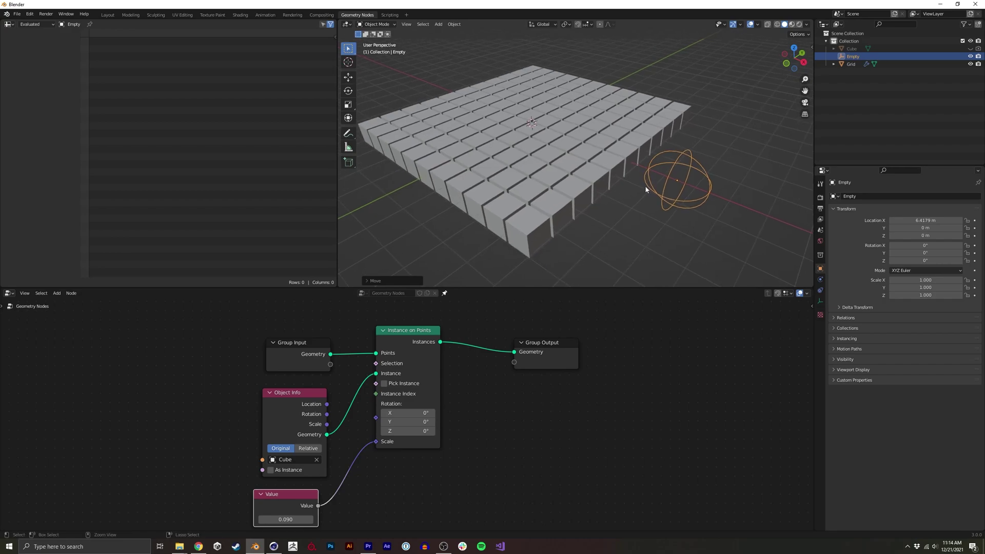
pyautogui.scroll(-2, 641, 193)
pyautogui.scroll(-2, 371, 408)
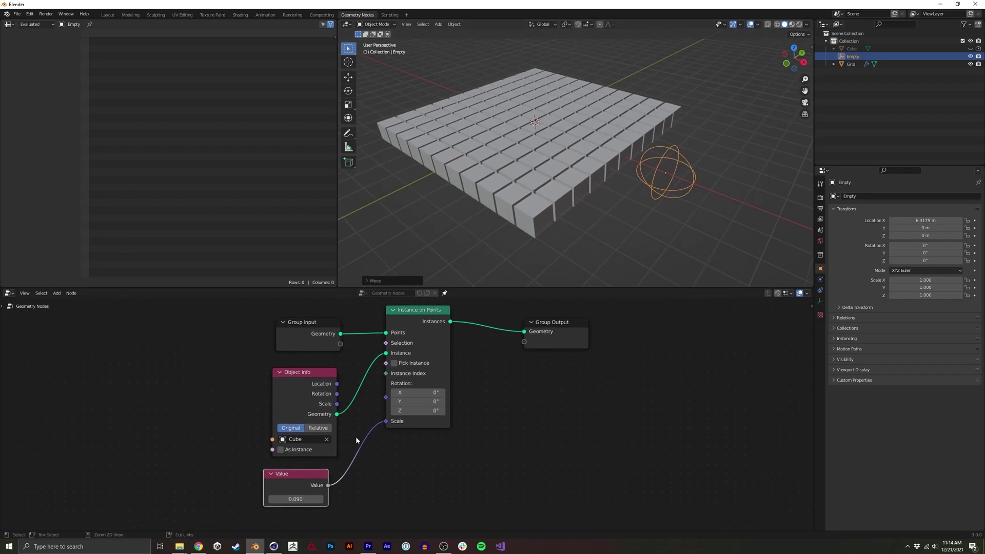
pyautogui.moveTo(853, 56); pyautogui.dragTo(214, 513)
pyautogui.moveTo(219, 409); pyautogui.dragTo(232, 432, button='middle')
# Step: Rearrange the nodes, placing the Empty's Object Info node to the left with free space beside the cube's Object Info and Value nodes
pyautogui.moveTo(320, 392); pyautogui.dragTo(335, 425, button='middle')
pyautogui.moveTo(369, 398); pyautogui.dragTo(375, 387)
pyautogui.moveTo(337, 346); pyautogui.dragTo(389, 409)
pyautogui.moveTo(389, 409); pyautogui.dragTo(374, 369)
pyautogui.moveTo(344, 398); pyautogui.dragTo(403, 365, button='middle')
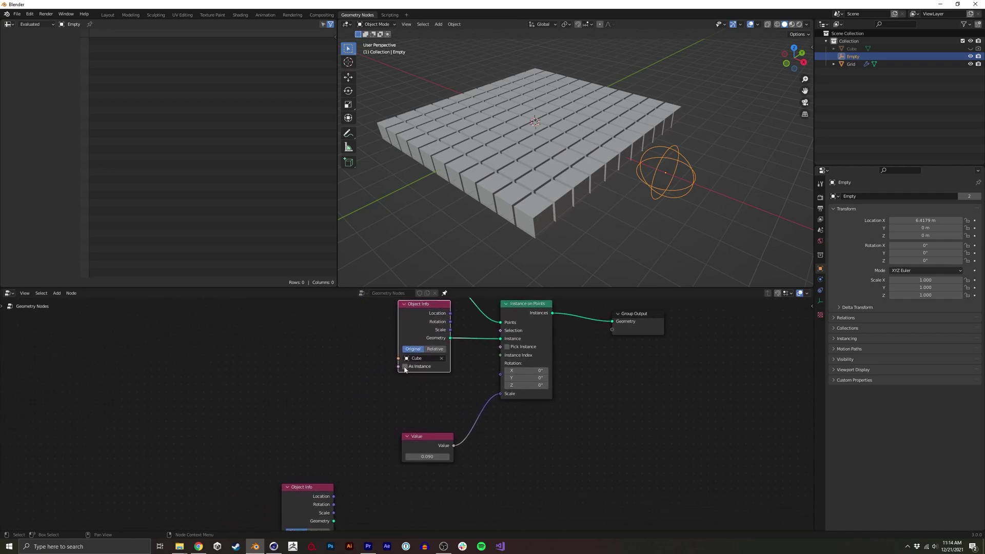
pyautogui.click(291, 501)
pyautogui.press('g')
pyautogui.click(233, 343)
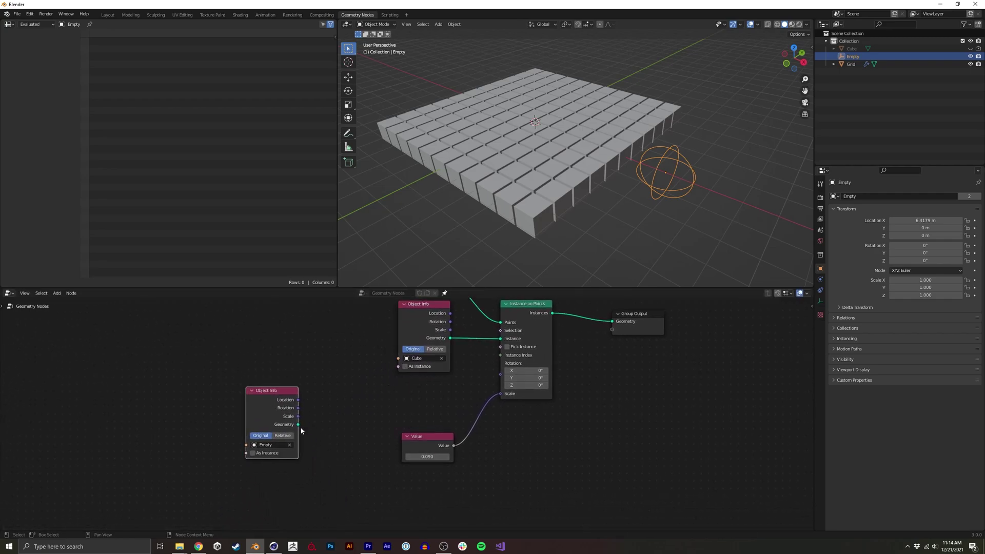
# Step: Delete the Value node that drives the Scale of Instance on Points
pyautogui.scroll(4, 312, 422)
pyautogui.moveTo(320, 416); pyautogui.dragTo(352, 436, button='middle')
pyautogui.scroll(-4, 293, 445)
pyautogui.click(450, 474)
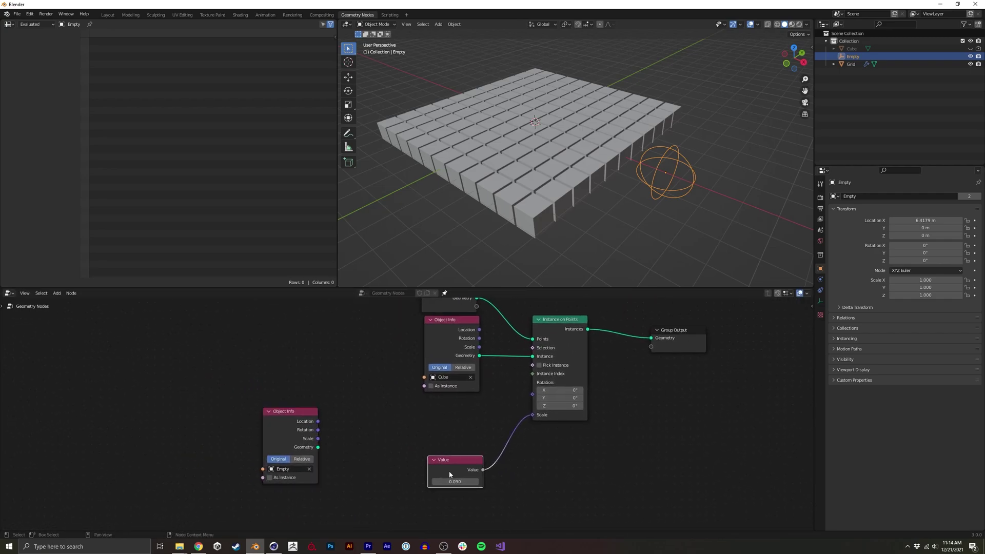
pyautogui.press('x')
# Step: Add a Mesh Line node directly beside the Empty's Object Info node
pyautogui.hotkey('shift', 'a')
pyautogui.click(361, 378)
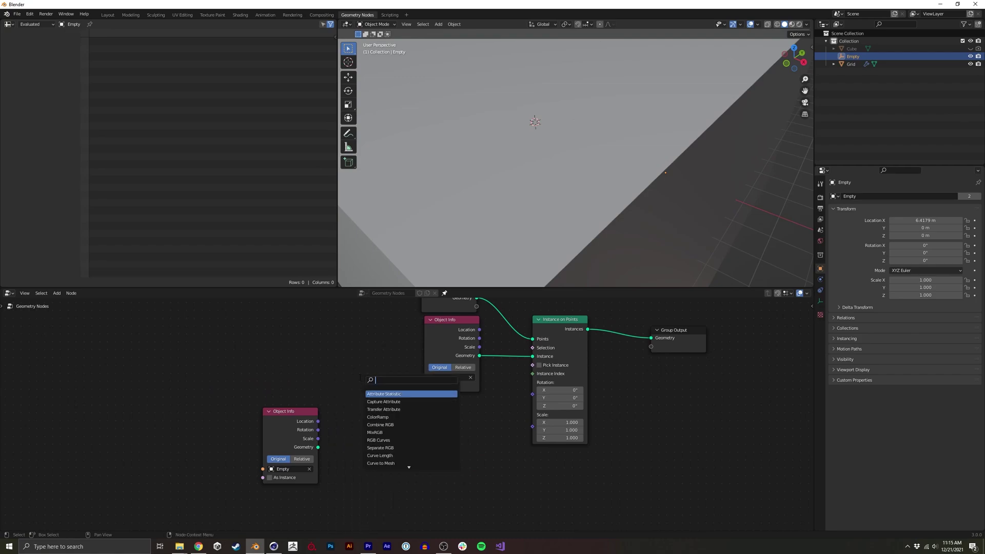
pyautogui.write('mesh')
pyautogui.press('Return')
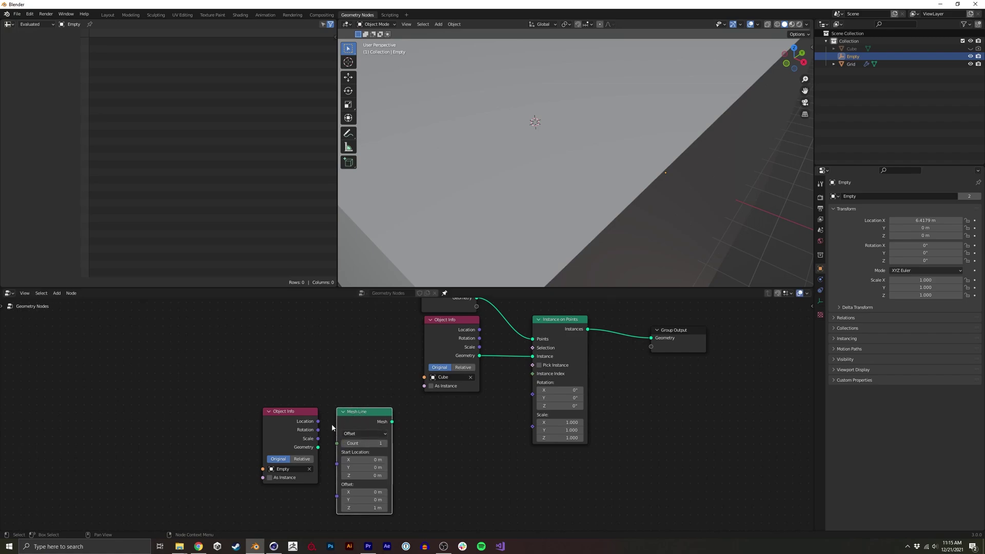
# Step: Link the Empty's Location to the Mesh Line's Start Location and switch the Empty's Object Info node to Relative
pyautogui.moveTo(332, 428); pyautogui.dragTo(351, 403, button='middle')
pyautogui.moveTo(324, 413); pyautogui.dragTo(291, 410)
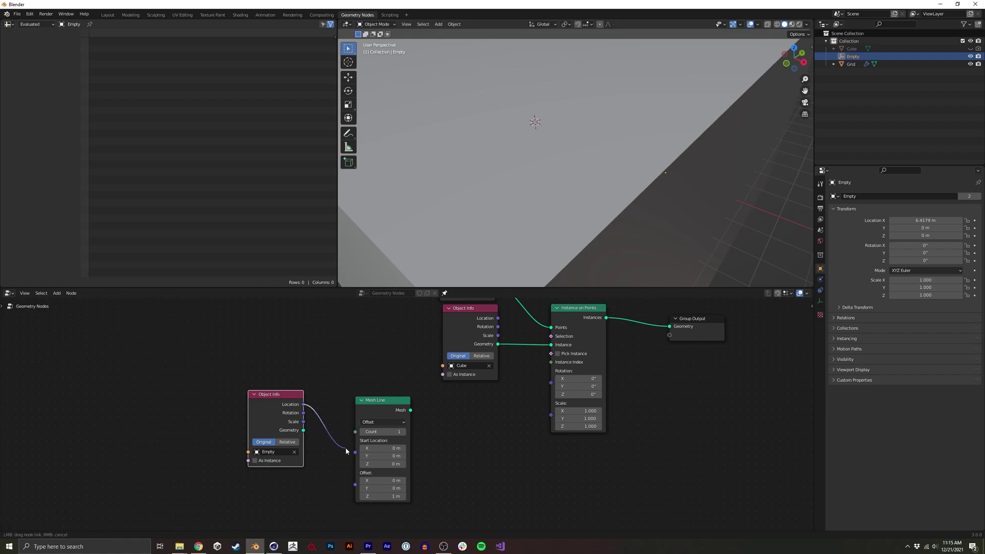
pyautogui.moveTo(354, 454); pyautogui.dragTo(355, 454)
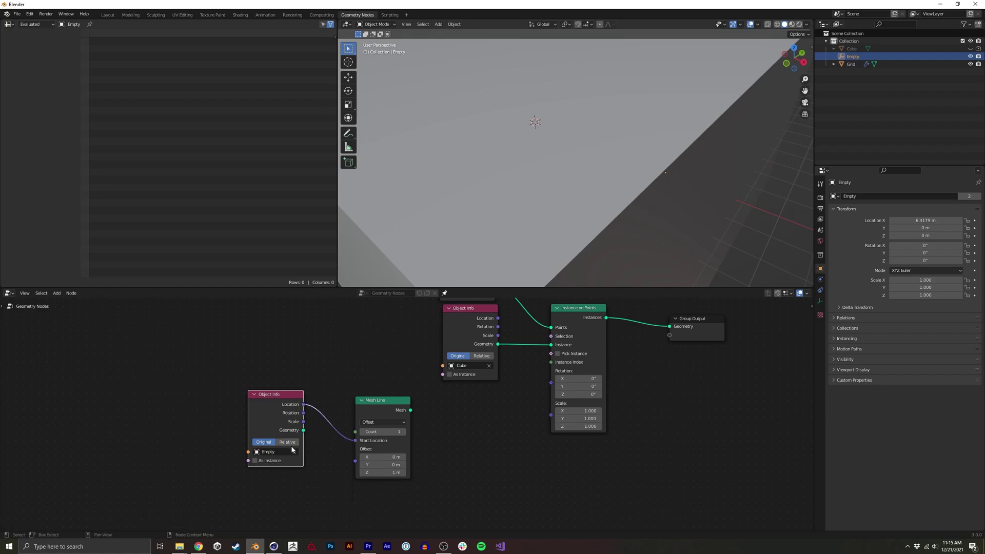
pyautogui.moveTo(281, 401); pyautogui.dragTo(295, 412)
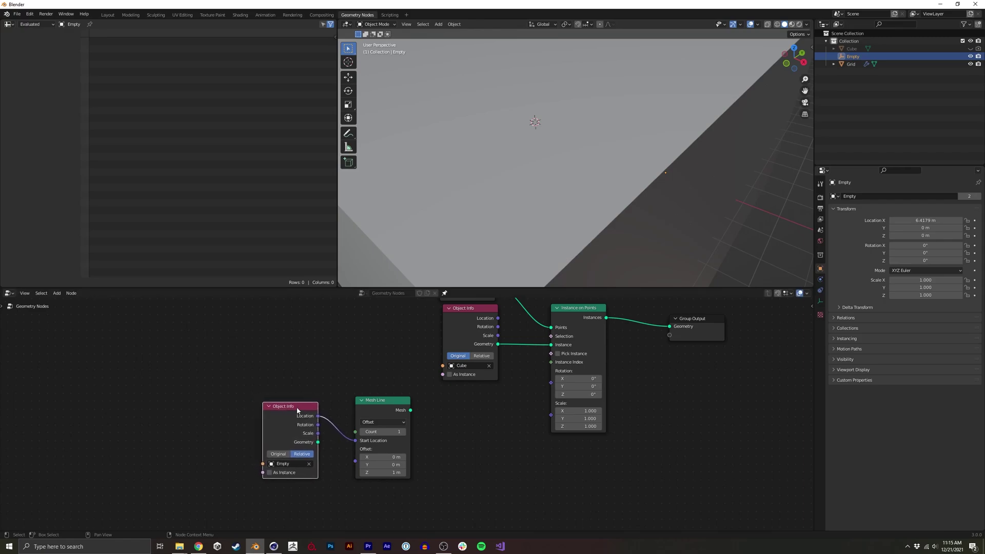
pyautogui.moveTo(373, 425); pyautogui.dragTo(310, 408, button='middle')
pyautogui.moveTo(314, 386); pyautogui.dragTo(302, 395)
# Step: Add a Geometry Proximity node beside the Mesh Line and set its target geometry to Points
pyautogui.hotkey('shift', 'a')
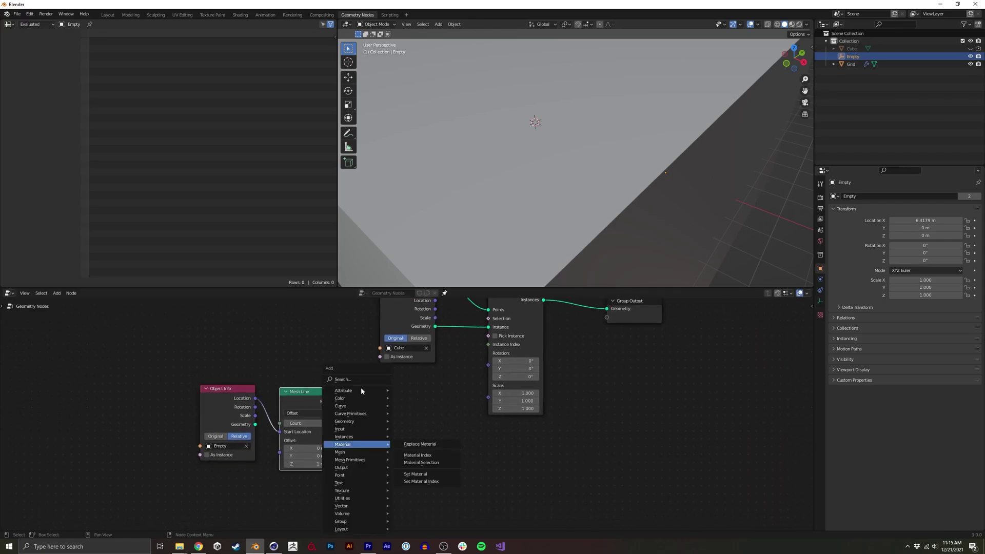
pyautogui.write('prox')
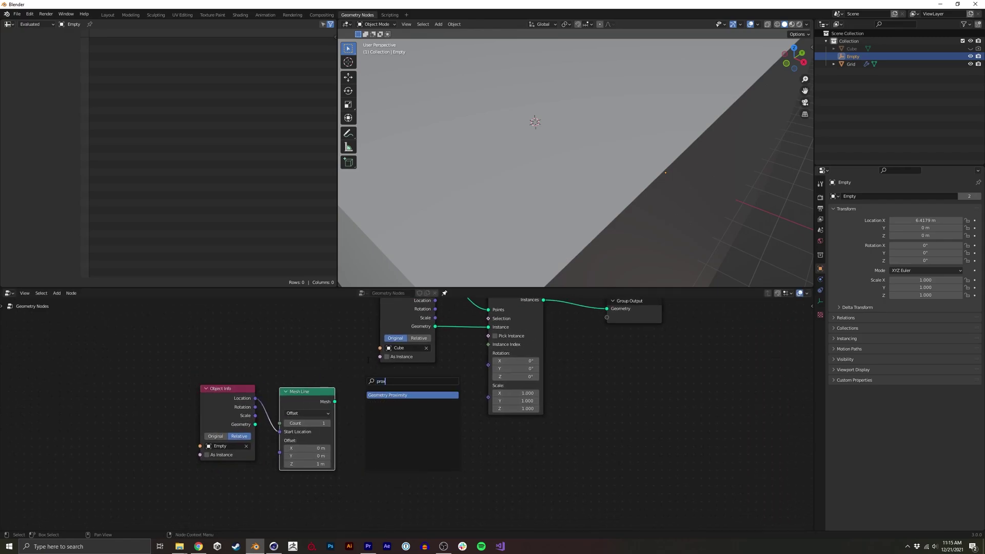
pyautogui.press('Return')
pyautogui.click(368, 359)
pyautogui.click(380, 416)
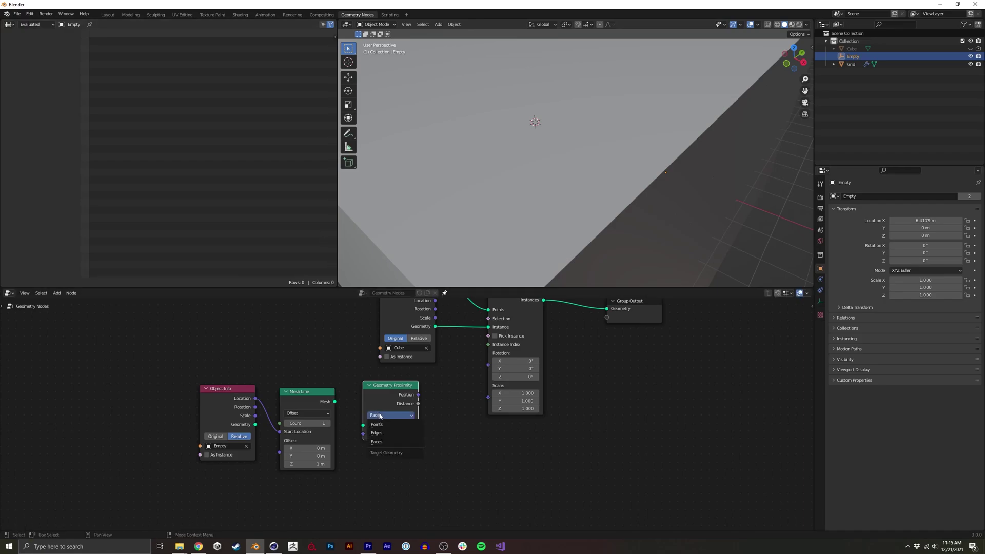
pyautogui.click(385, 425)
# Step: Link the Mesh Line's Mesh to the Geometry Proximity Target, and its Distance to the Scale of Instance on Points
pyautogui.moveTo(335, 402); pyautogui.dragTo(352, 423)
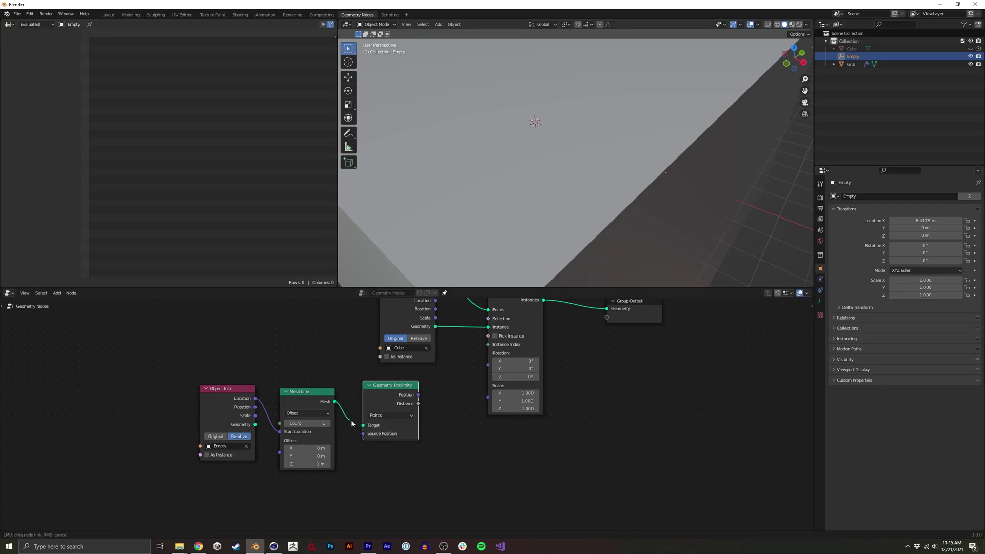
pyautogui.moveTo(381, 392); pyautogui.dragTo(370, 403)
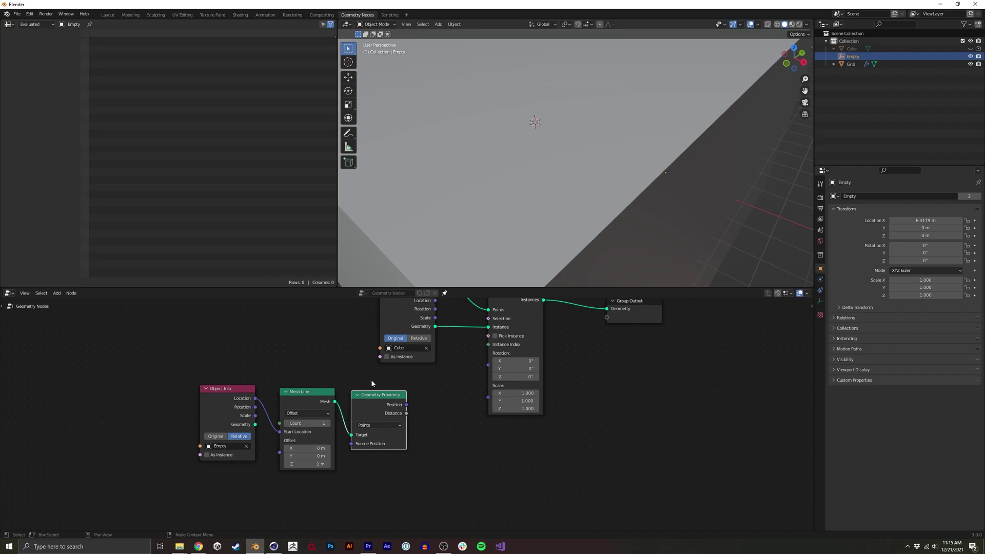
pyautogui.moveTo(367, 392); pyautogui.dragTo(391, 405, button='middle')
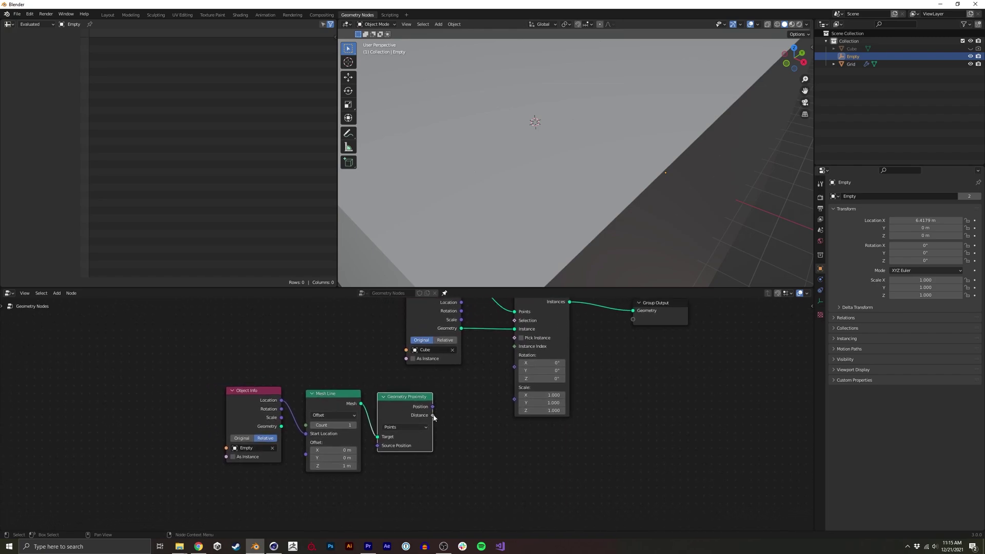
pyautogui.moveTo(513, 399); pyautogui.dragTo(514, 399)
pyautogui.moveTo(570, 211)
pyautogui.mouseDown(button='middle')
pyautogui.moveTo(544, 218)
pyautogui.moveTo(533, 193)
pyautogui.moveTo(556, 246)
pyautogui.moveTo(560, 206)
pyautogui.mouseUp(button='middle')
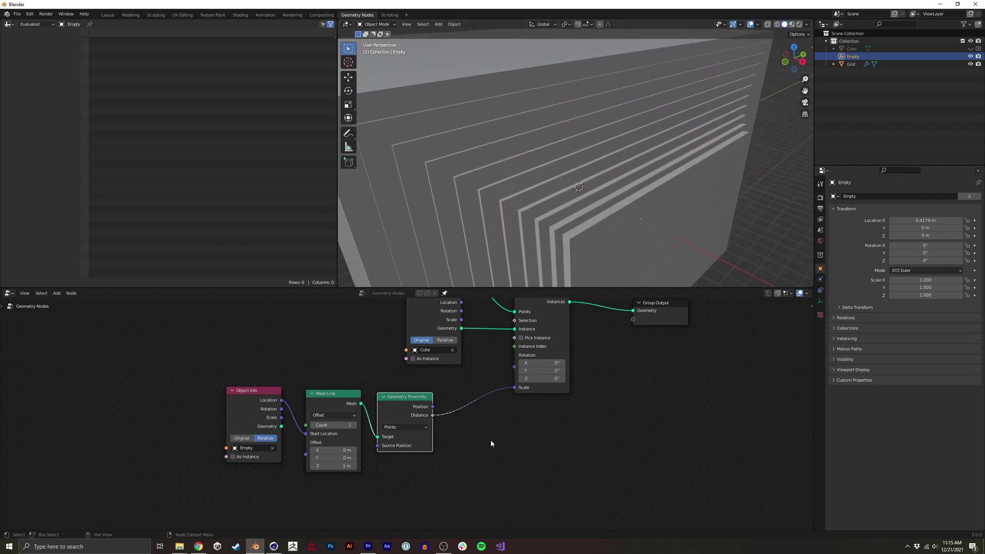
# Step: Insert a Map Range node between the proximity Distance and the instance Scale, with To Min 0.090 and To Max 0.020
pyautogui.hotkey('shift', 'a')
pyautogui.click(472, 378)
pyautogui.write('map')
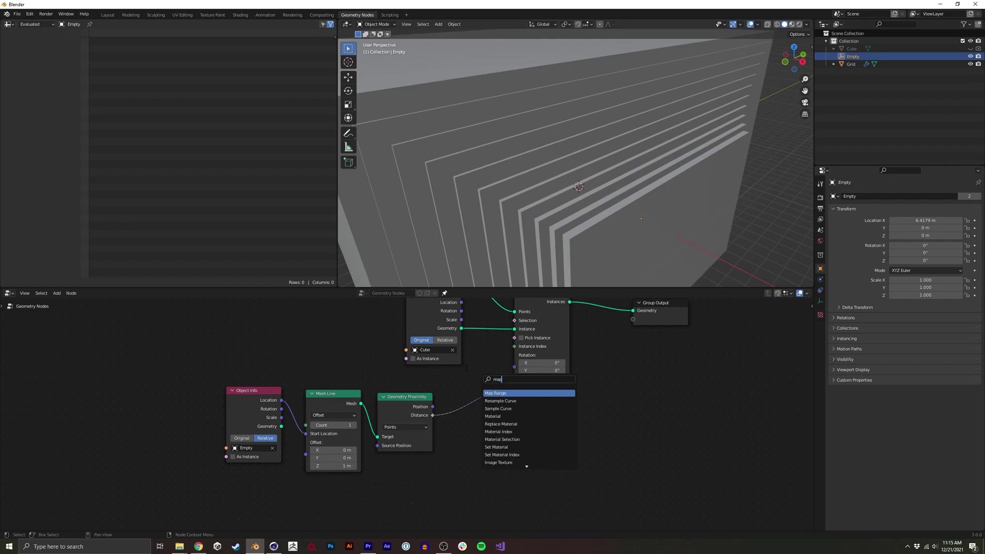
pyautogui.press('Return')
pyautogui.click(466, 368)
pyautogui.moveTo(514, 424); pyautogui.dragTo(484, 427)
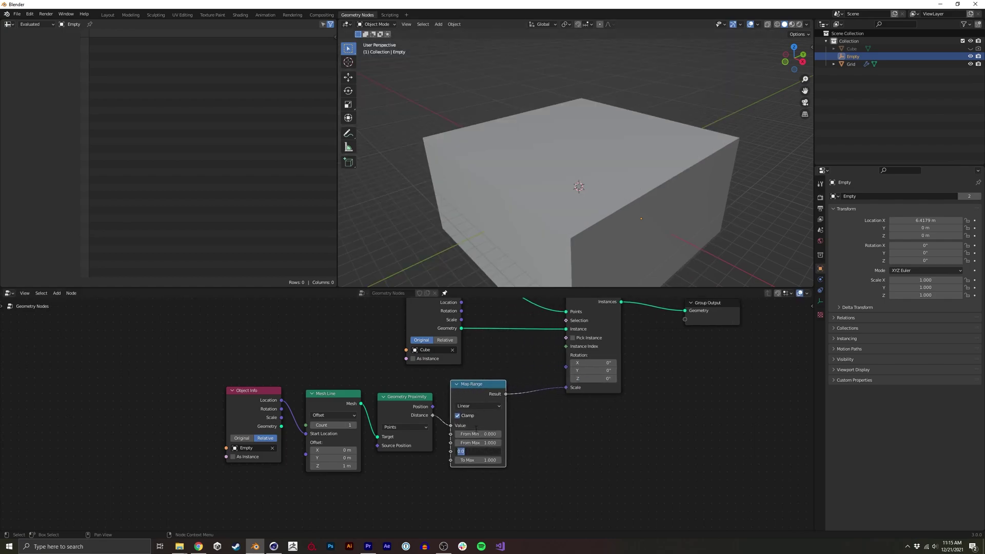
pyautogui.press('Tab')
pyautogui.press('Return')
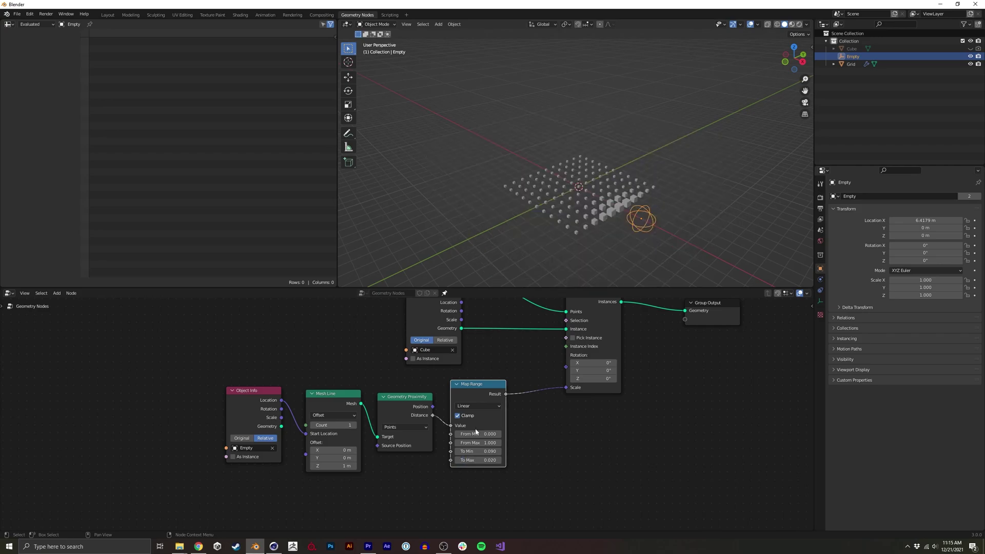
# Step: Move the Empty within the ground plane to near the centre of the cube grid, about X 0.51 m, Y -0.54 m
pyautogui.scroll(3, 609, 220)
pyautogui.keyDown('shift'); pyautogui.moveTo(610, 220); pyautogui.dragTo(575, 146, button='middle'); pyautogui.keyUp('shift')
pyautogui.moveTo(627, 165); pyautogui.dragTo(639, 174, button='middle')
pyautogui.press('g')
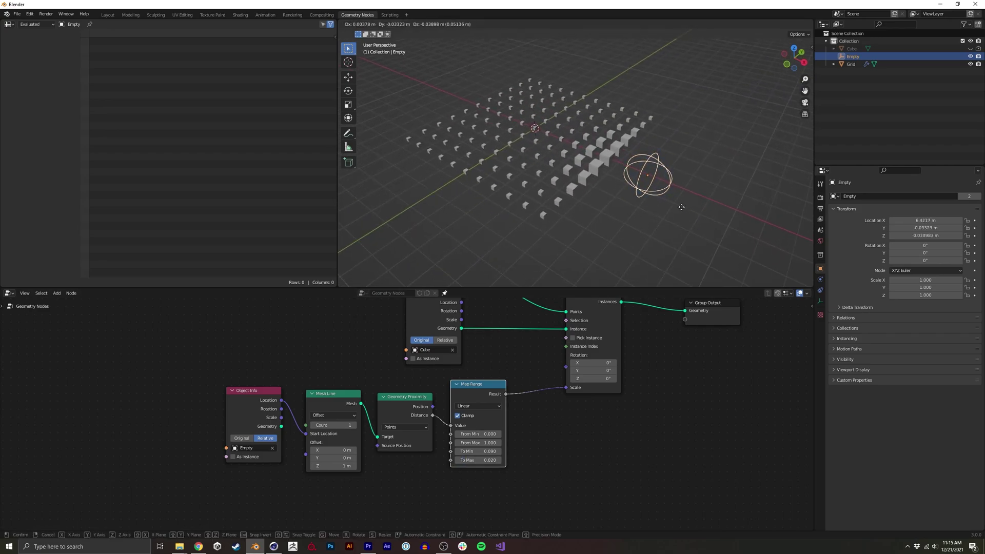
pyautogui.hotkey('shift', 'z')
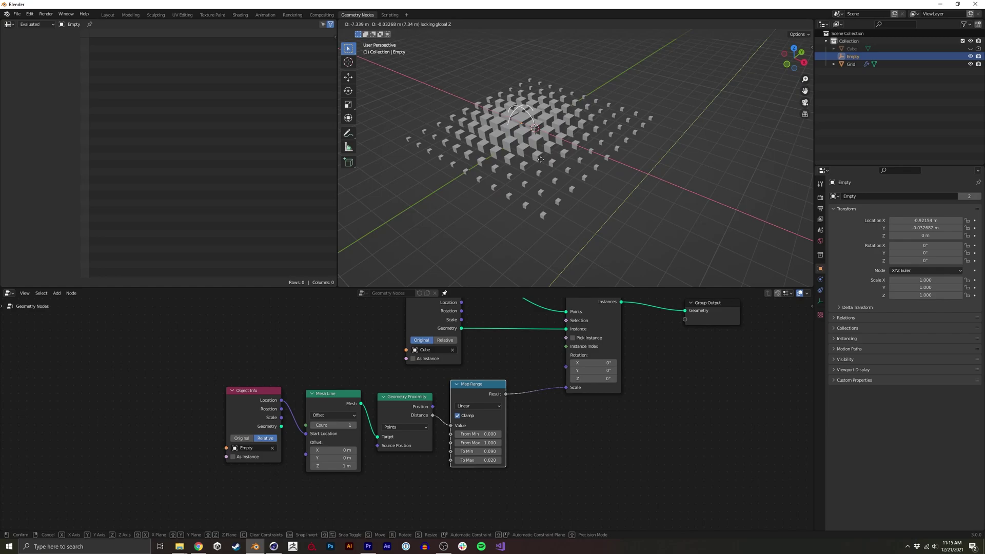
pyautogui.click(585, 175)
pyautogui.scroll(2, 588, 179)
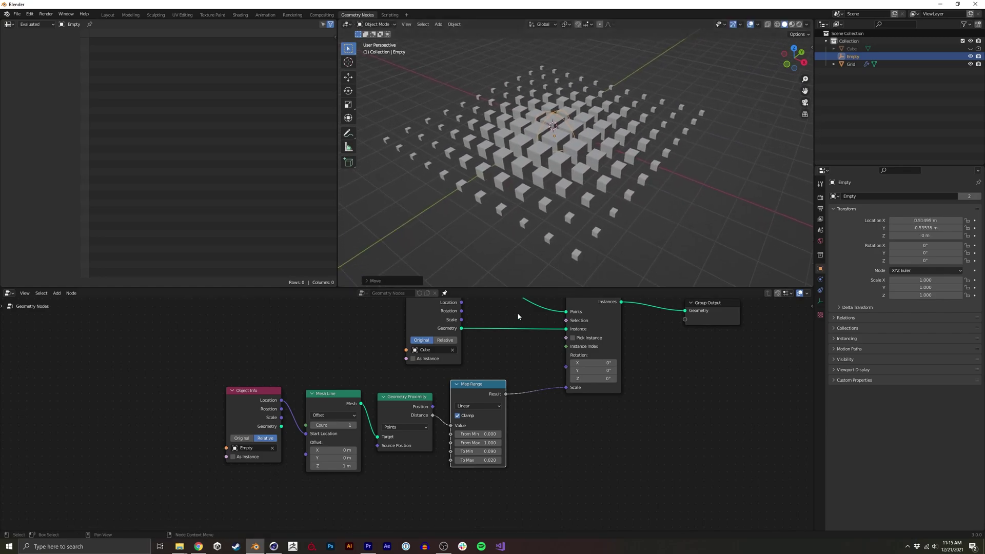
# Step: Tidy the layout by bringing the falloff chain, Instance on Points and Group Output closer together, and enlarge the node editor
pyautogui.moveTo(518, 313); pyautogui.dragTo(535, 331, button='middle')
pyautogui.press('g')
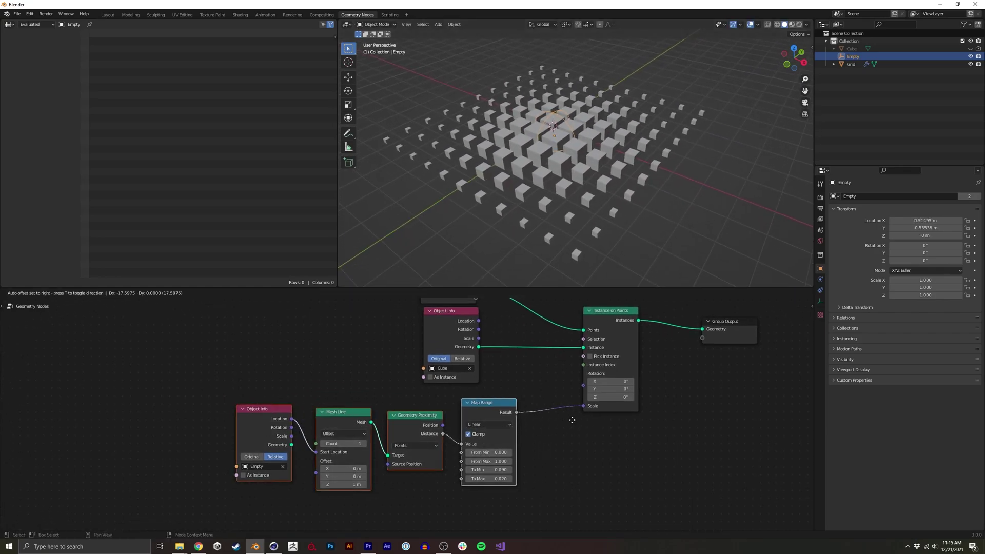
pyautogui.click(544, 414)
pyautogui.moveTo(545, 382); pyautogui.dragTo(528, 423, button='middle')
pyautogui.moveTo(598, 353); pyautogui.dragTo(544, 334)
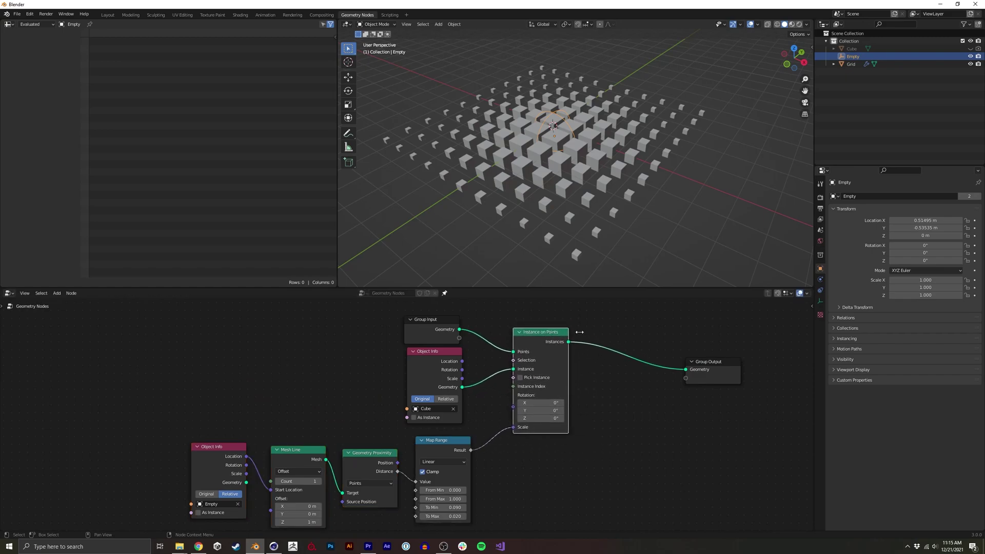
pyautogui.moveTo(564, 289); pyautogui.dragTo(566, 233)
pyautogui.moveTo(715, 334); pyautogui.dragTo(649, 307)
pyautogui.keyDown('shift'); pyautogui.moveTo(608, 327); pyautogui.dragTo(639, 298, button='middle'); pyautogui.keyUp('shift')
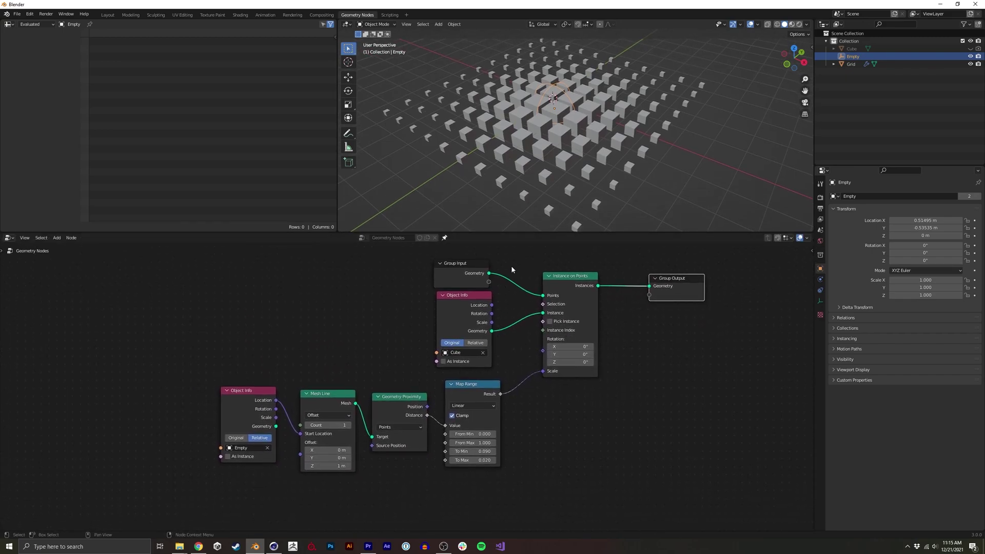
# Step: Move the Empty within the ground plane to the grid's edge, about X 5.00 m, Y -0.41 m, and try enlarging it
pyautogui.press('g')
pyautogui.hotkey('shift', 'z')
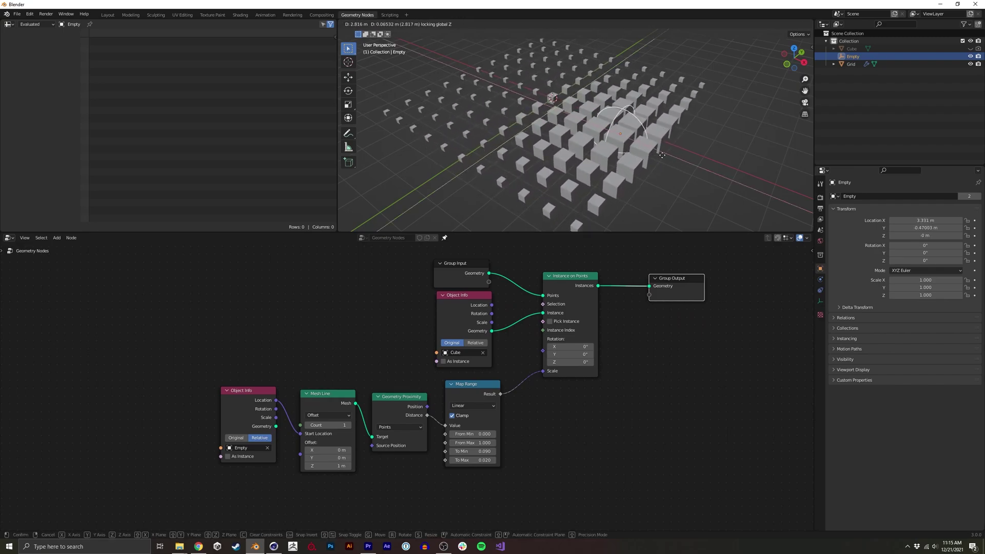
pyautogui.click(701, 170)
pyautogui.press('s')
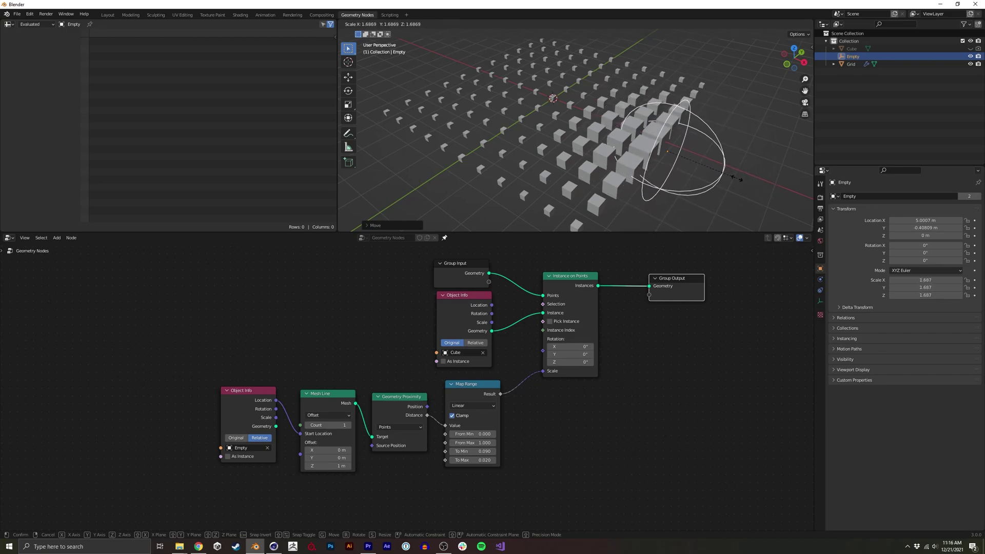
pyautogui.press('Escape')
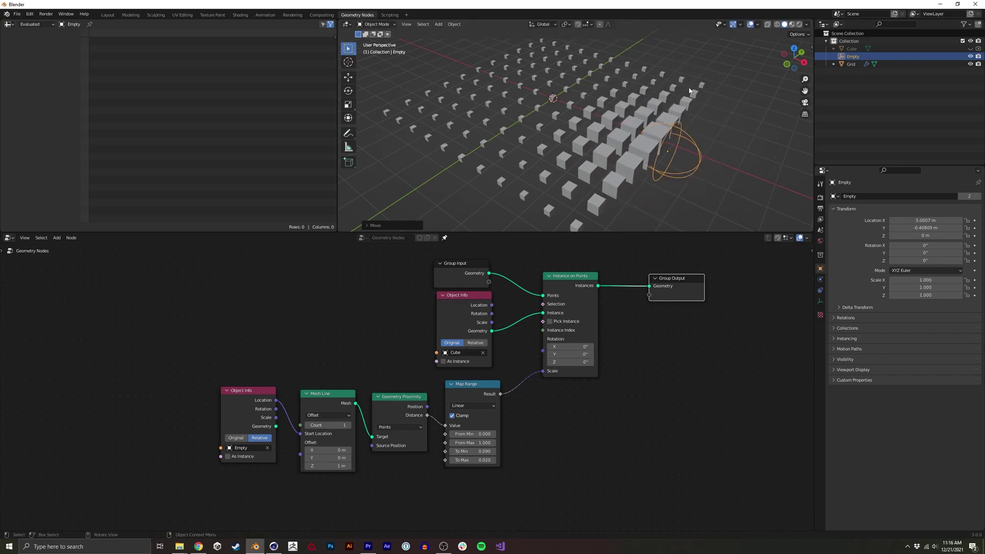
# Step: Shift the Empty's Object Info, Mesh Line, Geometry Proximity and Map Range nodes together to free space before Instance on Points
pyautogui.keyDown('shift'); pyautogui.moveTo(613, 179); pyautogui.dragTo(585, 157, button='middle'); pyautogui.keyUp('shift')
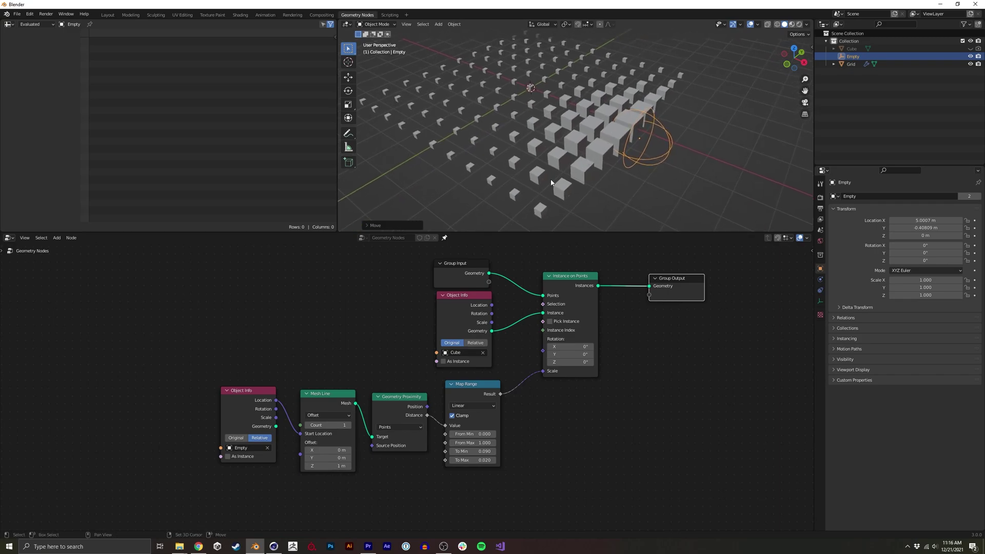
pyautogui.moveTo(427, 347); pyautogui.dragTo(454, 343, button='middle')
pyautogui.moveTo(219, 504); pyautogui.dragTo(519, 392)
pyautogui.moveTo(509, 425); pyautogui.dragTo(454, 432)
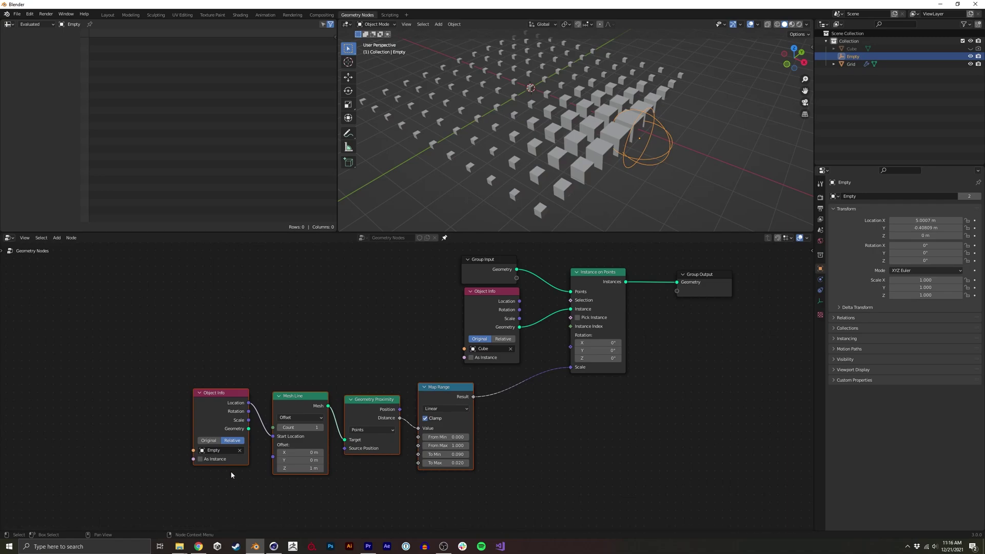
# Step: Insert a Math node on the link between the Map Range Result and the Scale of Instance on Points
pyautogui.moveTo(248, 421); pyautogui.dragTo(249, 421)
pyautogui.hotkey('shift', 'a')
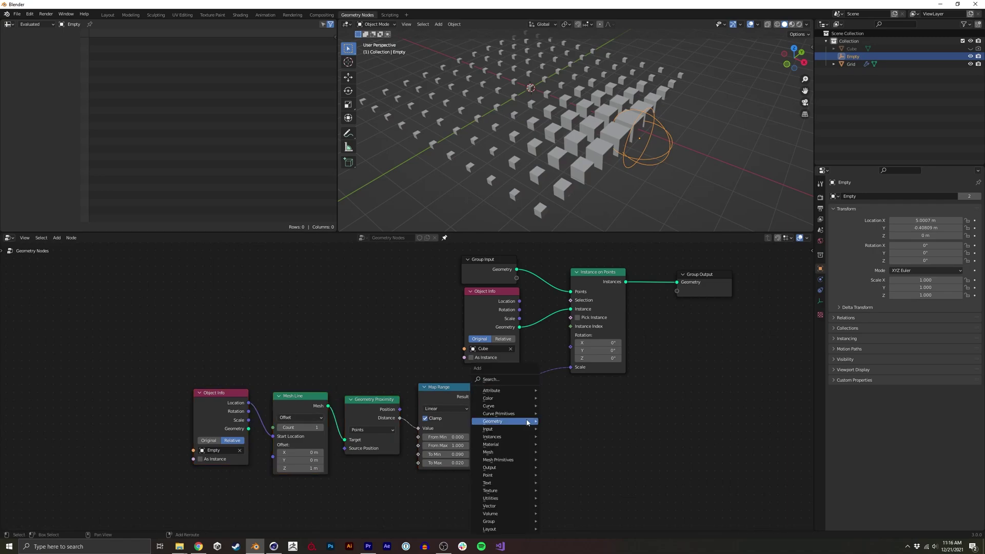
pyautogui.click(506, 382)
pyautogui.write('math')
pyautogui.press('Return')
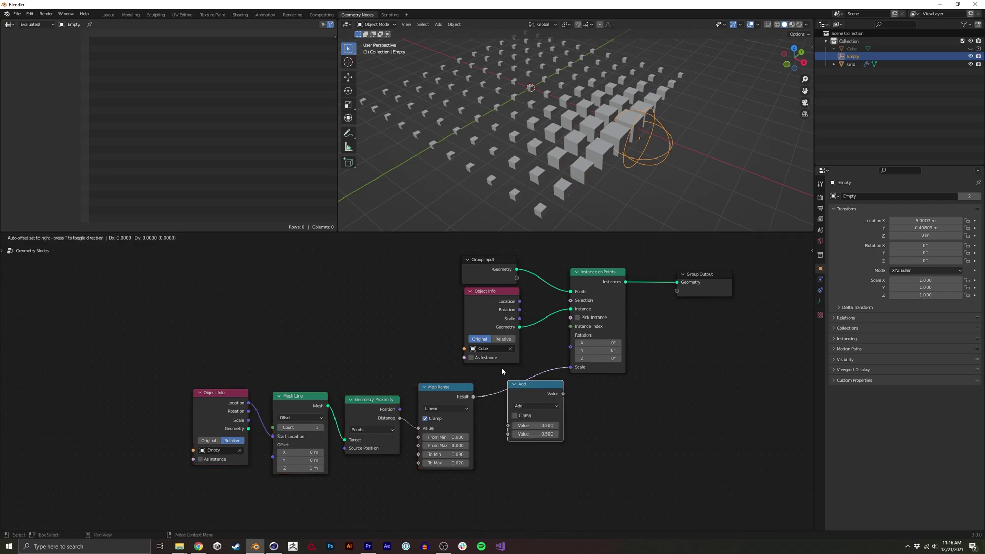
pyautogui.click(503, 371)
# Step: Multiply the Map Range Result by the Empty's Scale in the Math node, and set To Min to 0.470 and To Max to 0.120
pyautogui.click(534, 406)
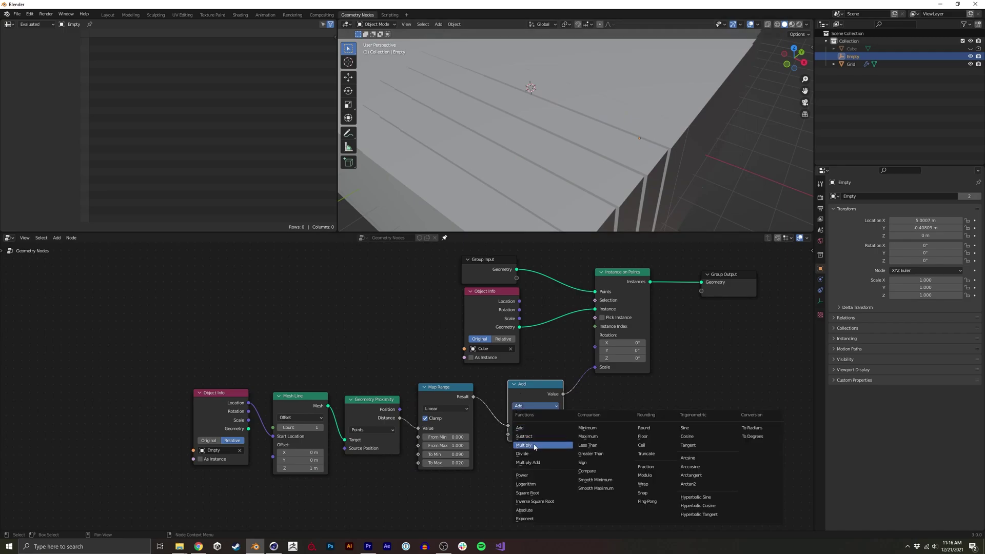
pyautogui.click(539, 446)
pyautogui.moveTo(248, 420); pyautogui.dragTo(458, 454)
# Step: Move the Empty within the ground plane to about X 1.60 m, Y -0.23 m, and scale it to about 1.86
pyautogui.press('g')
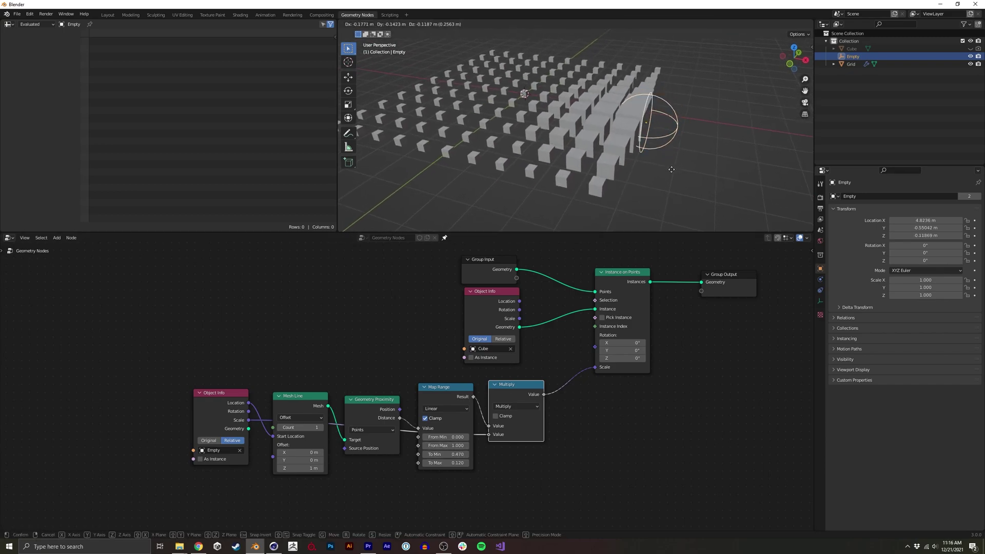
pyautogui.hotkey('shift', 'z')
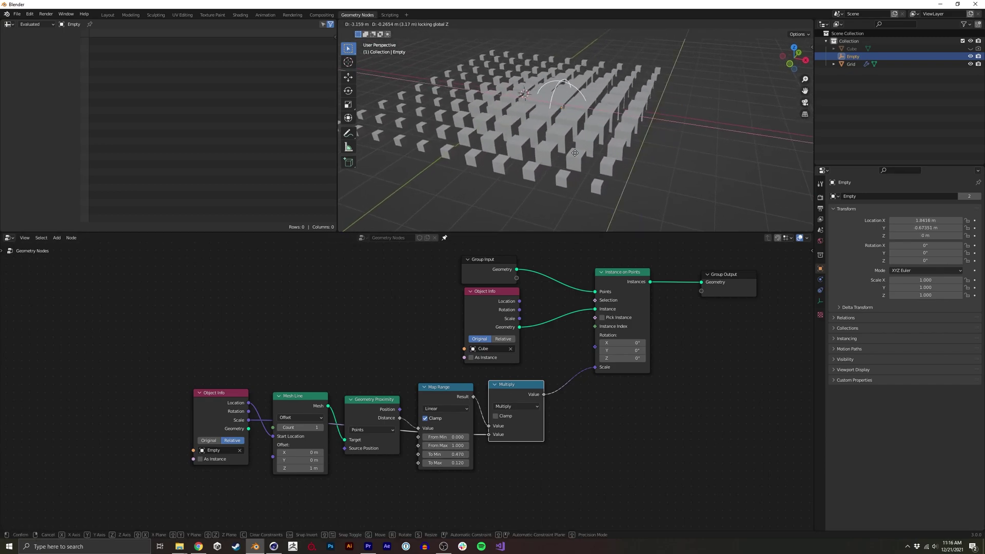
pyautogui.click(575, 153)
pyautogui.press('s')
pyautogui.click(669, 167)
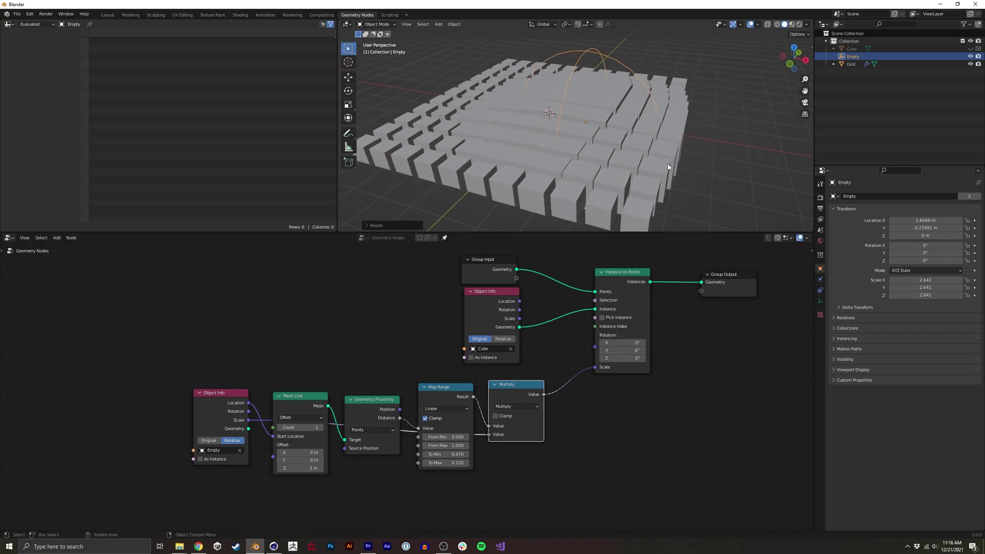
pyautogui.moveTo(668, 167); pyautogui.dragTo(616, 168, button='middle')
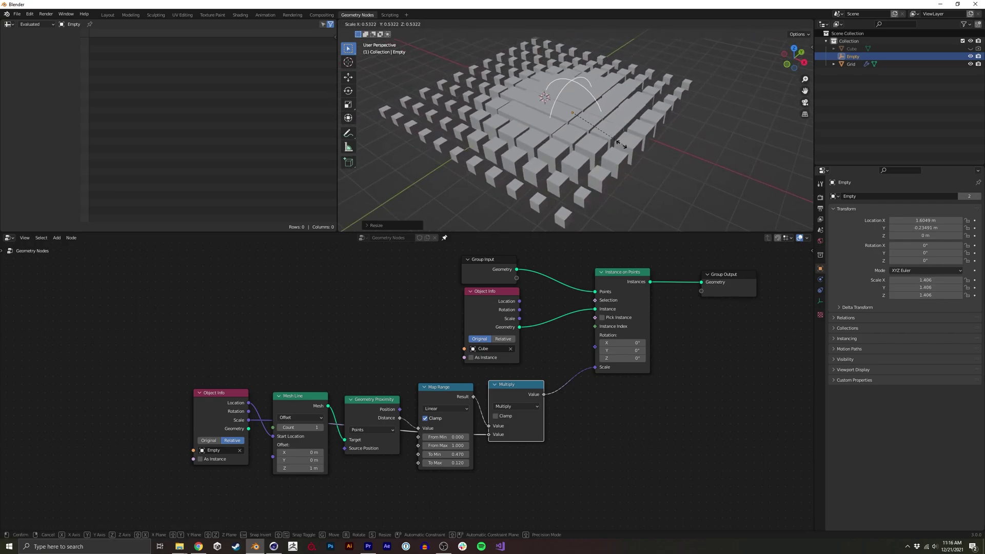
pyautogui.click(636, 155)
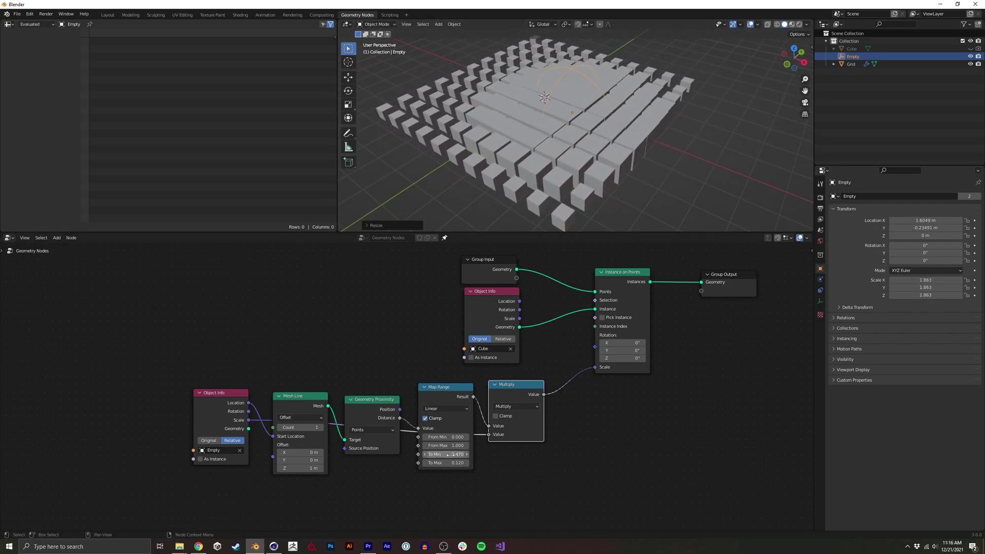
# Step: Reduce the Map Range output, setting To Min to 0.230 and To Max to 0.050
pyautogui.moveTo(450, 455)
pyautogui.mouseDown()
pyautogui.moveTo(437, 456)
pyautogui.moveTo(440, 466)
pyautogui.mouseUp()
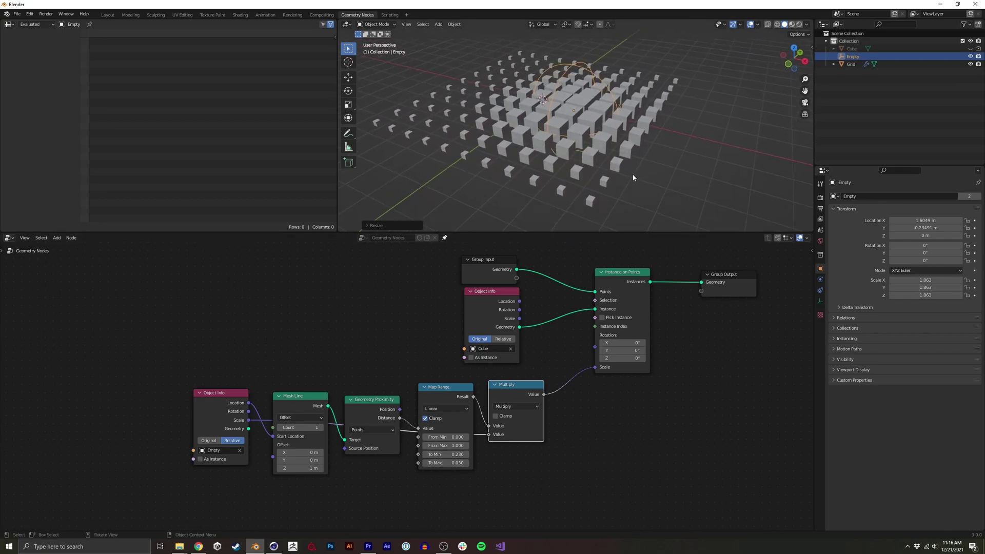
# Step: Scale the Empty to about 2.275 and move it within the ground plane to about X 1.09 m, Y 0.19 m
pyautogui.press('s')
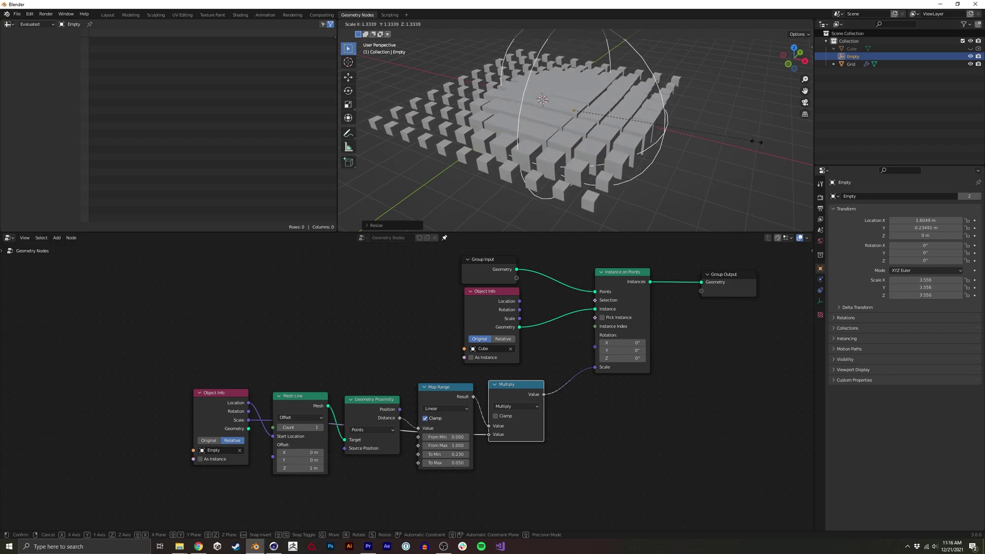
pyautogui.click(691, 130)
pyautogui.press('g')
pyautogui.hotkey('shift', 'z')
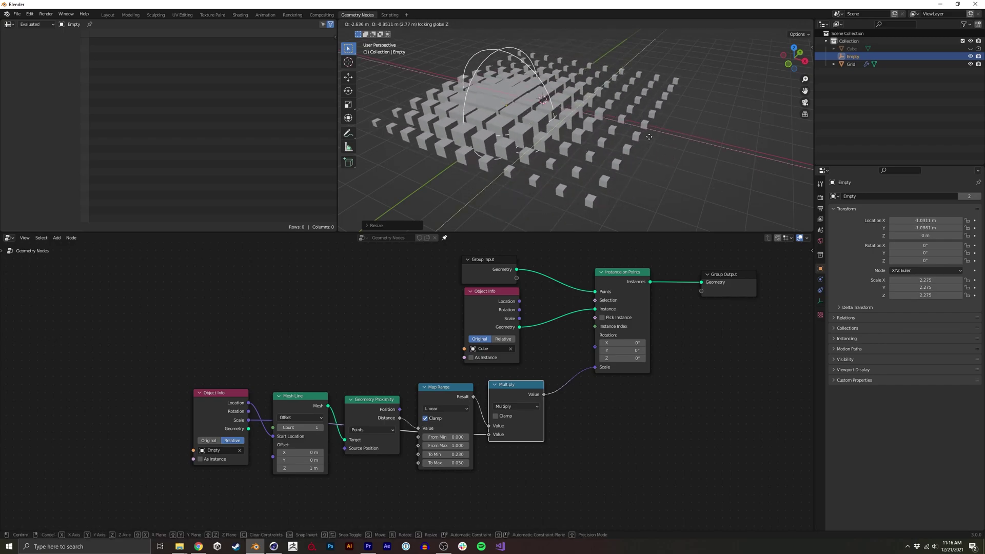
pyautogui.click(691, 147)
pyautogui.moveTo(691, 147); pyautogui.dragTo(677, 172, button='middle')
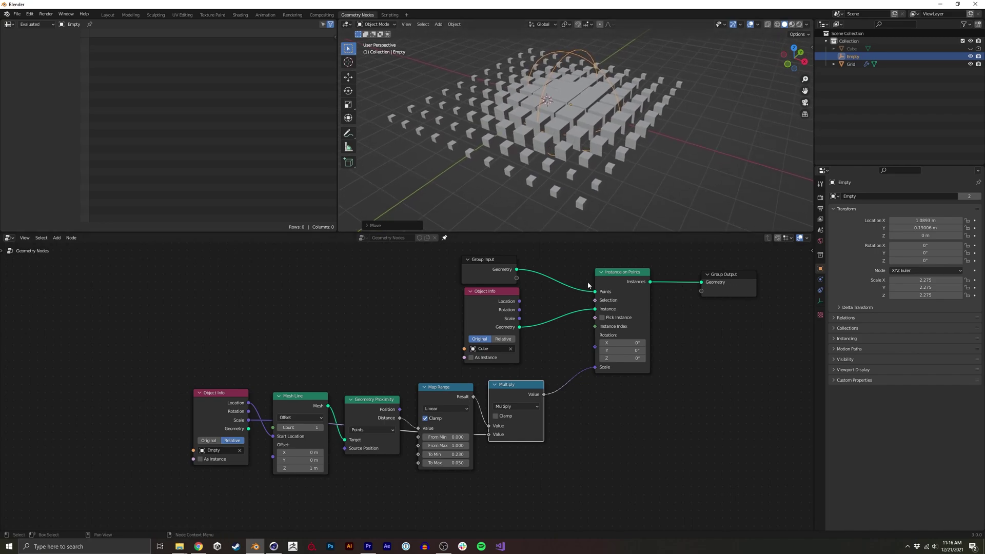
# Step: Rearrange the node tree, shifting the Empty's effector chain and the Instance on Points node away from Group Output to free space
pyautogui.moveTo(168, 503); pyautogui.dragTo(498, 395)
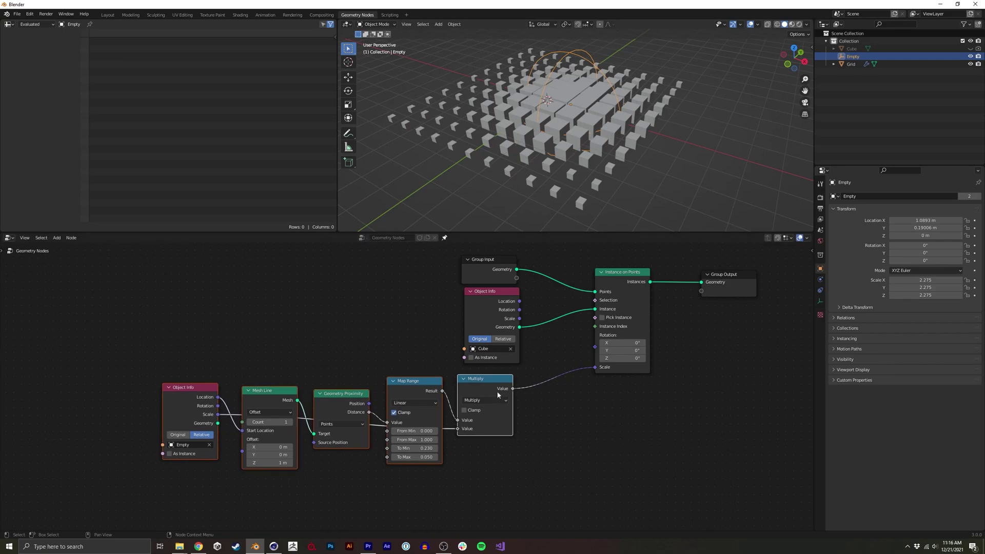
pyautogui.moveTo(567, 328); pyautogui.dragTo(567, 336, button='middle')
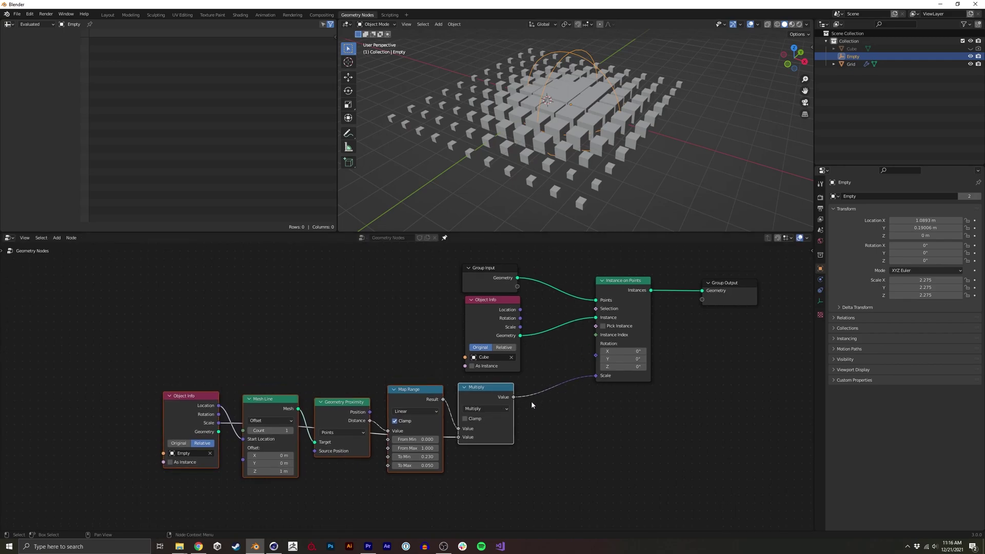
pyautogui.moveTo(621, 291); pyautogui.dragTo(581, 282)
pyautogui.moveTo(594, 309); pyautogui.dragTo(596, 313, button='middle')
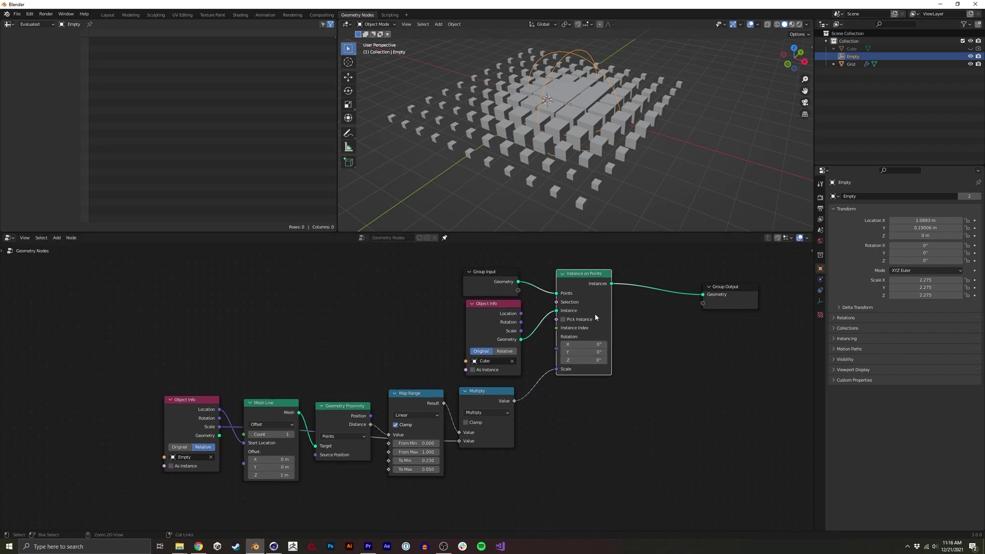
# Step: Add a Set Position node and insert it on the link between Instance on Points and Group Output
pyautogui.click(658, 347)
pyautogui.hotkey('shift', 'a')
pyautogui.click(658, 347)
pyautogui.write('se')
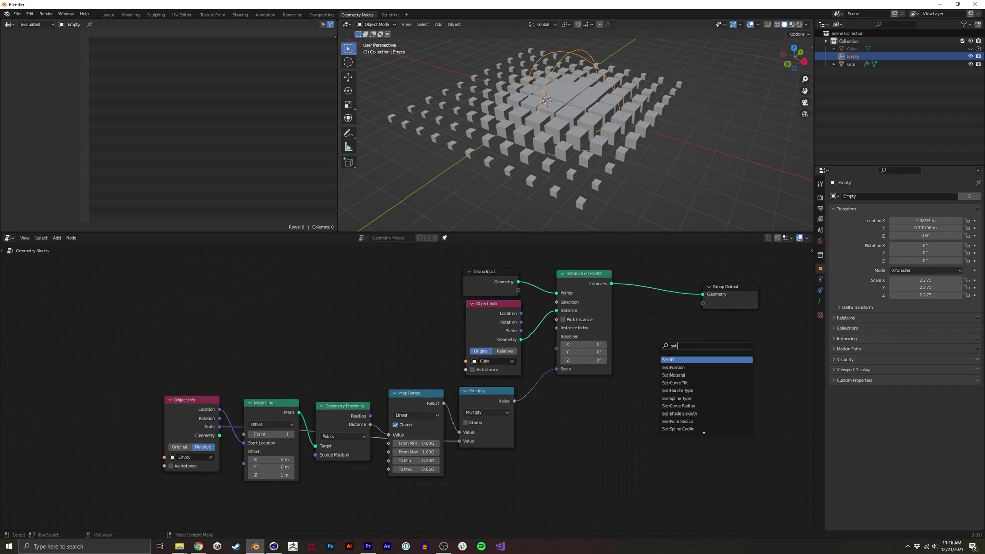
pyautogui.write('t')
pyautogui.press('Down')
pyautogui.press('Return')
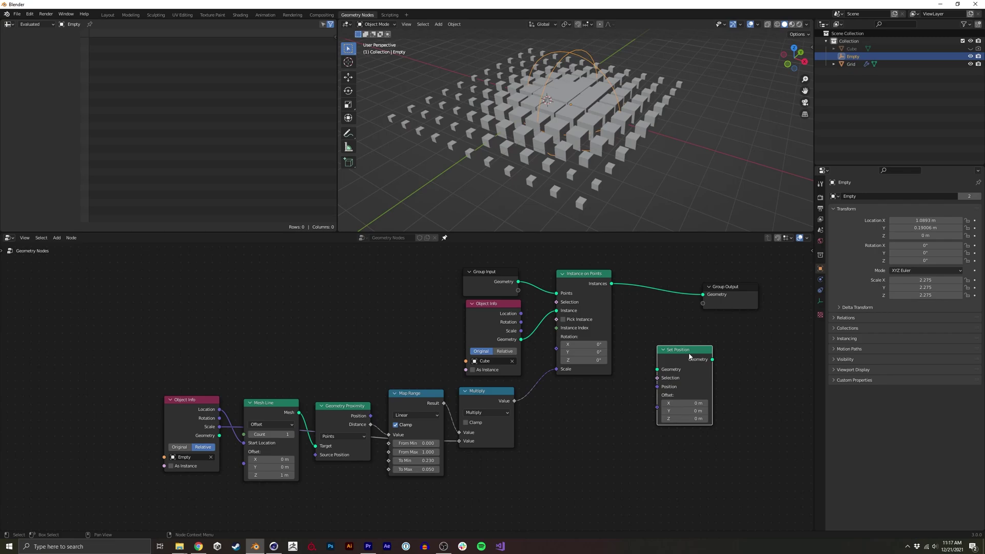
pyautogui.click(676, 289)
pyautogui.moveTo(534, 375); pyautogui.dragTo(499, 373, button='middle')
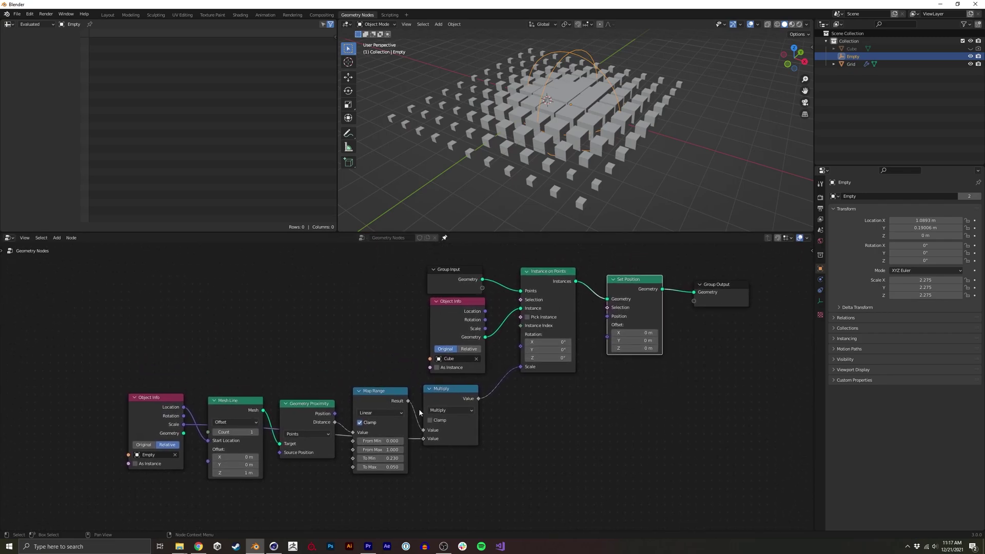
# Step: Route the Empty's Scale link beneath the node chain using two reroute points before it enters the Multiply node
pyautogui.moveTo(419, 409); pyautogui.dragTo(447, 374, button='middle')
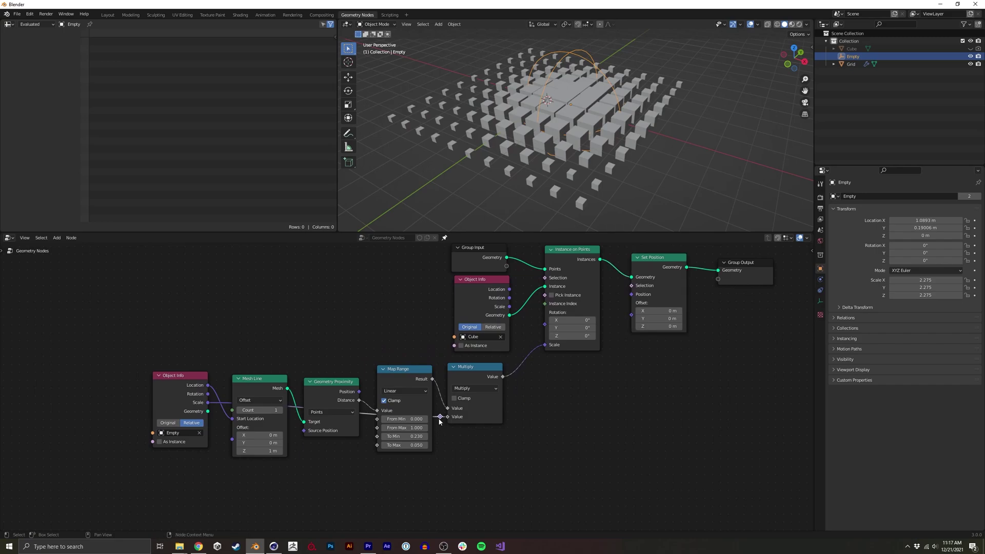
pyautogui.press('g')
pyautogui.click(435, 501)
pyautogui.keyDown('shift'); pyautogui.moveTo(347, 454); pyautogui.dragTo(344, 479, button='right'); pyautogui.keyUp('shift')
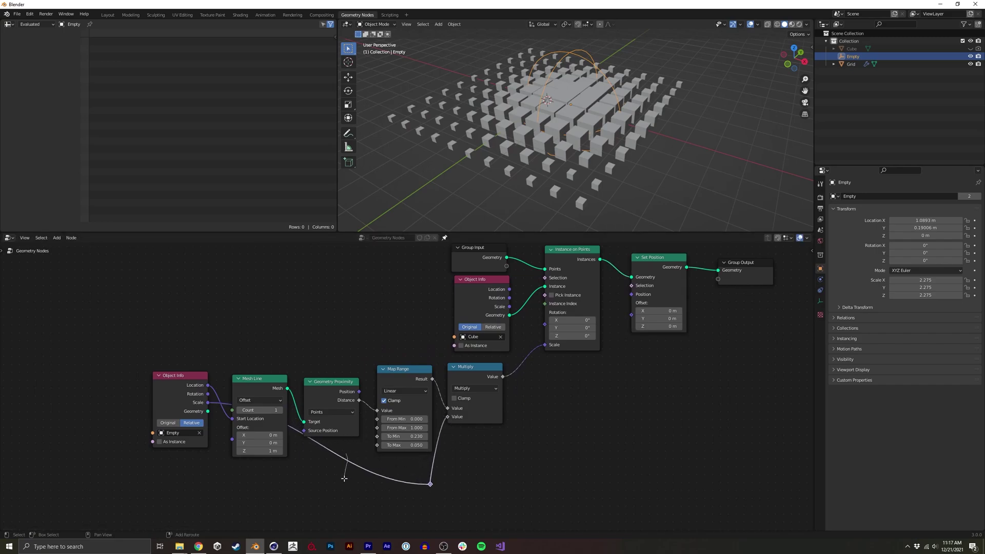
pyautogui.moveTo(347, 460); pyautogui.dragTo(222, 490)
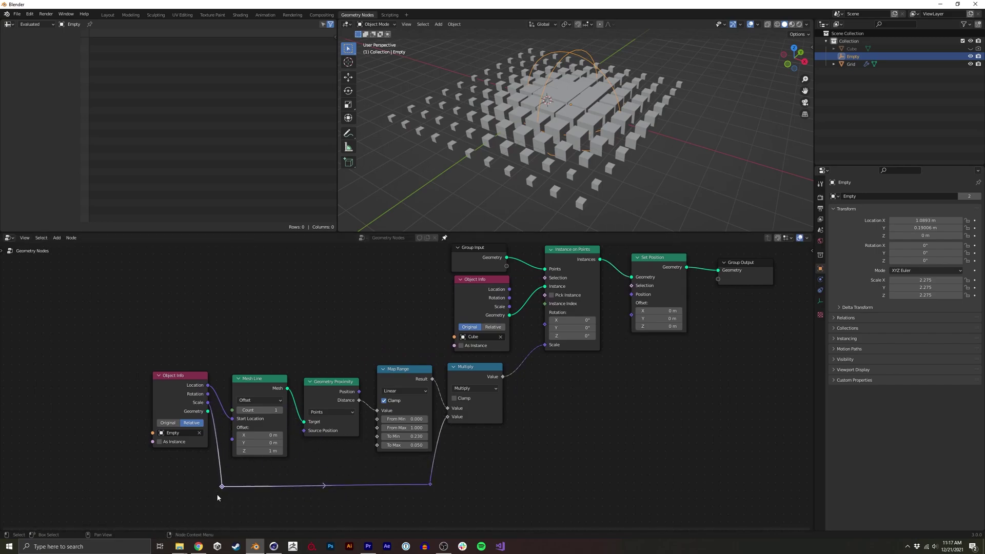
# Step: Add a Combine XYZ node below Set Position, beside the Multiply node
pyautogui.moveTo(386, 427); pyautogui.dragTo(367, 431, button='middle')
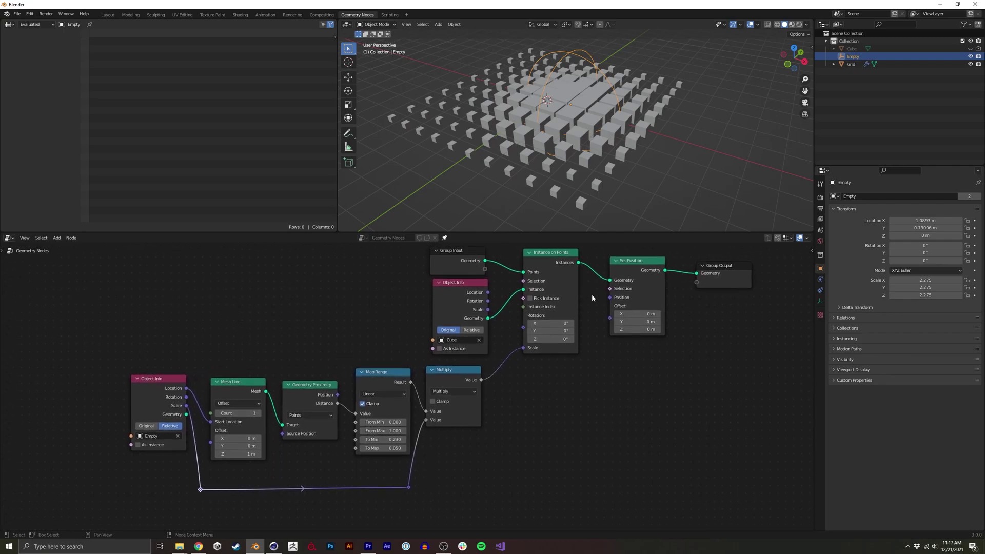
pyautogui.moveTo(637, 331)
pyautogui.mouseDown()
pyautogui.moveTo(656, 331)
pyautogui.moveTo(626, 331)
pyautogui.moveTo(639, 332)
pyautogui.mouseUp()
pyautogui.rightClick(638, 332)
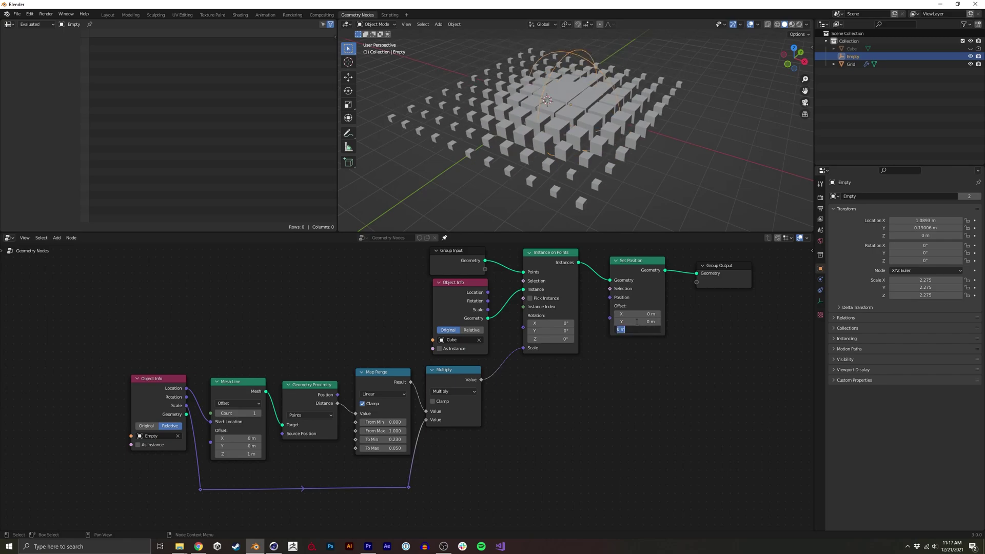
pyautogui.hotkey('shift', 'a')
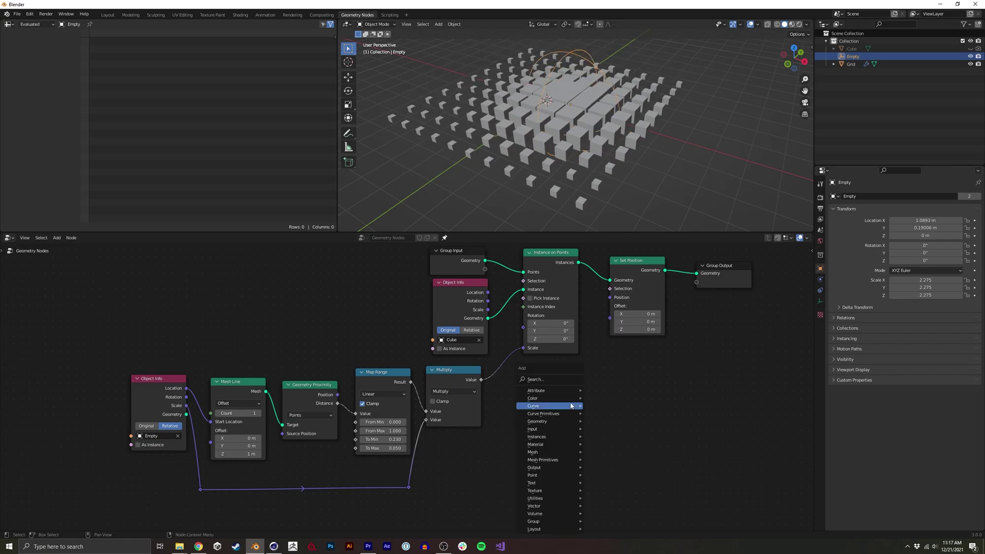
pyautogui.click(556, 379)
pyautogui.write('com')
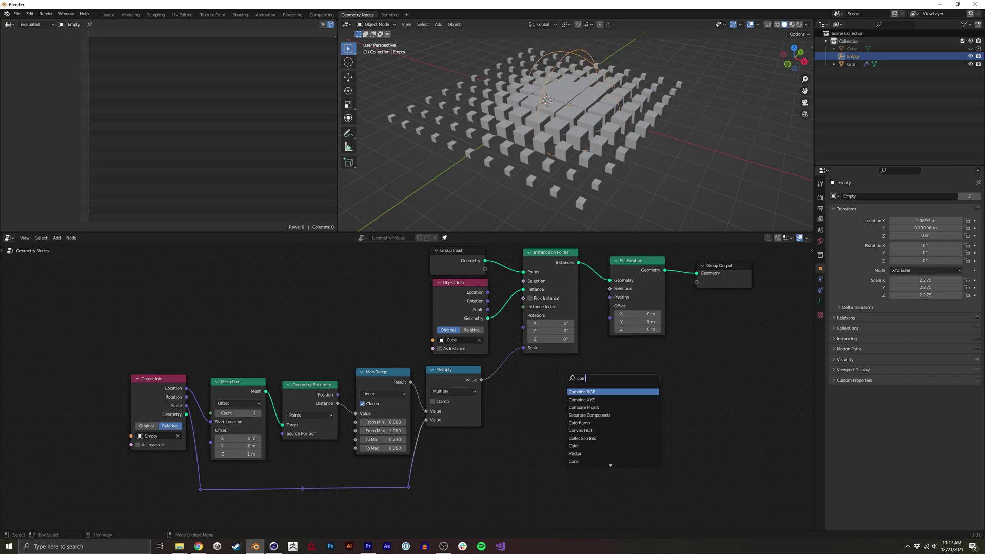
pyautogui.press('Down')
pyautogui.press('Return')
pyautogui.click(563, 375)
pyautogui.moveTo(587, 385); pyautogui.dragTo(580, 379, button='middle')
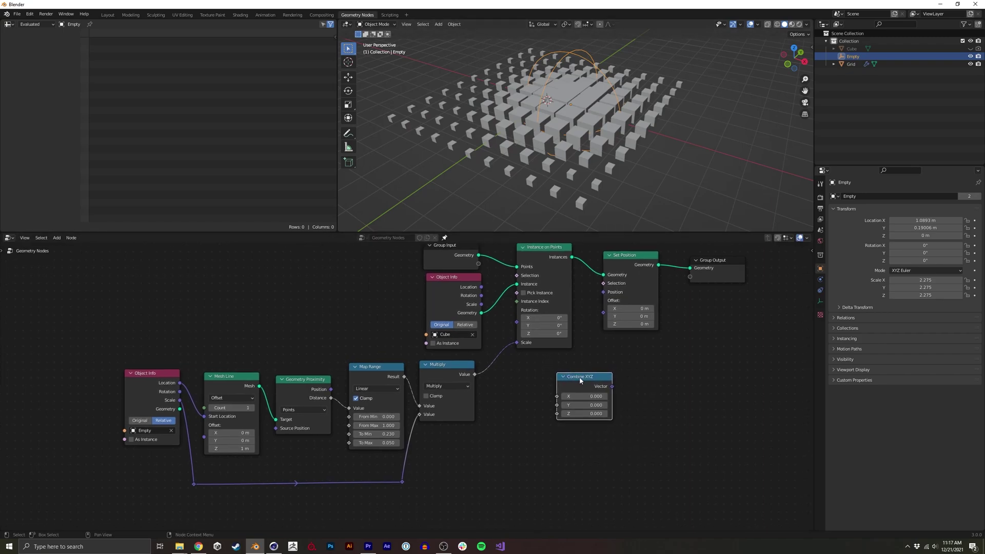
pyautogui.click(556, 386)
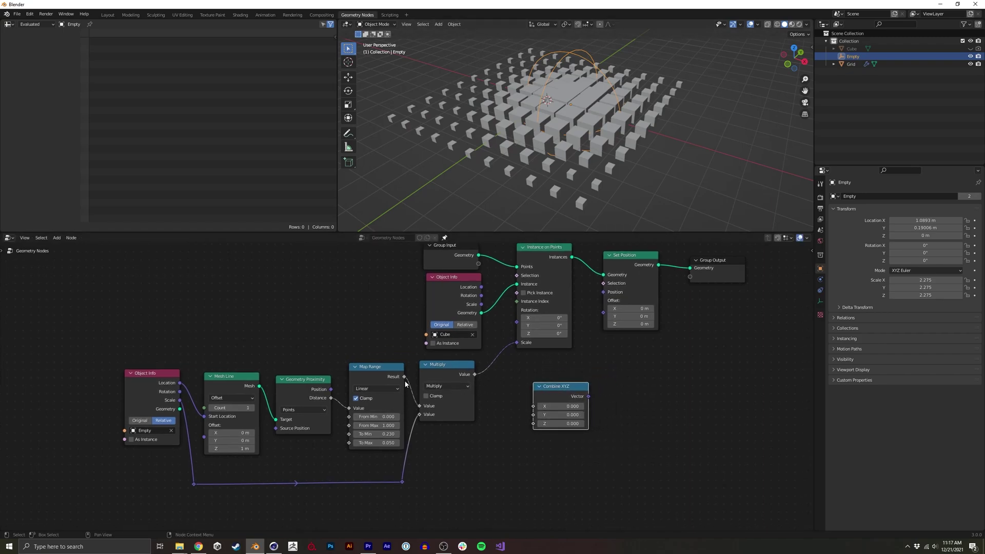
# Step: Connect the Multiply Value to the Z input of Combine XYZ, and its Vector to the Offset of Set Position
pyautogui.moveTo(378, 367); pyautogui.dragTo(375, 374)
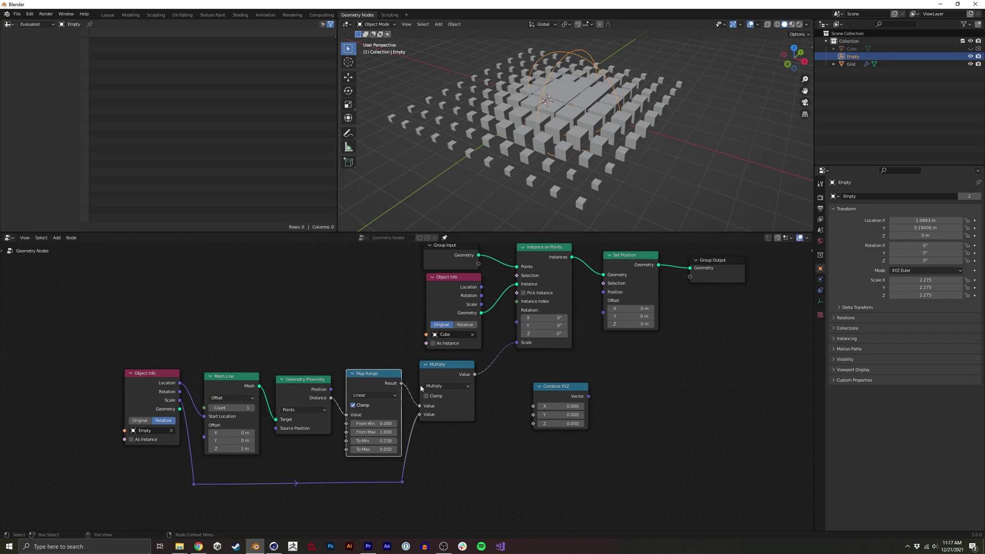
pyautogui.click(472, 377)
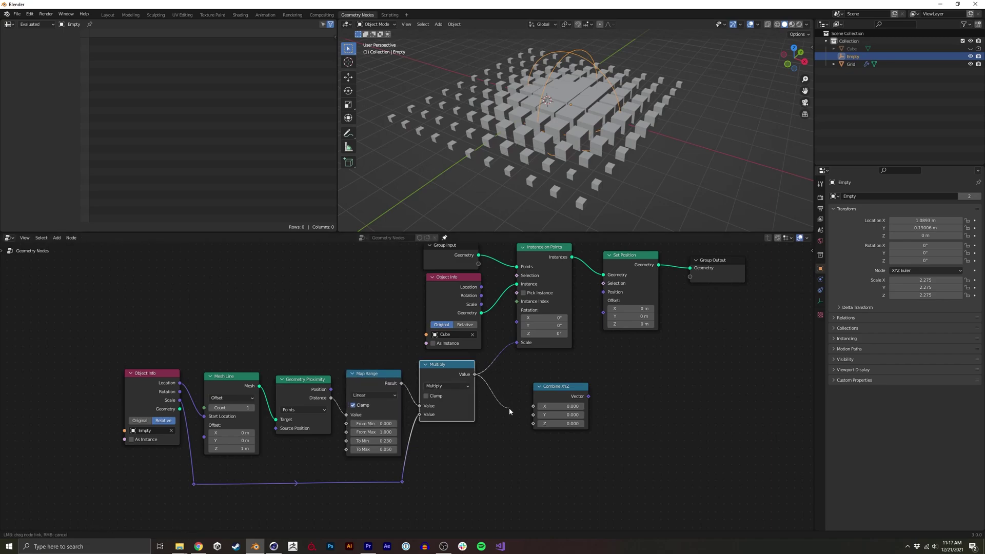
pyautogui.moveTo(577, 390); pyautogui.dragTo(564, 382)
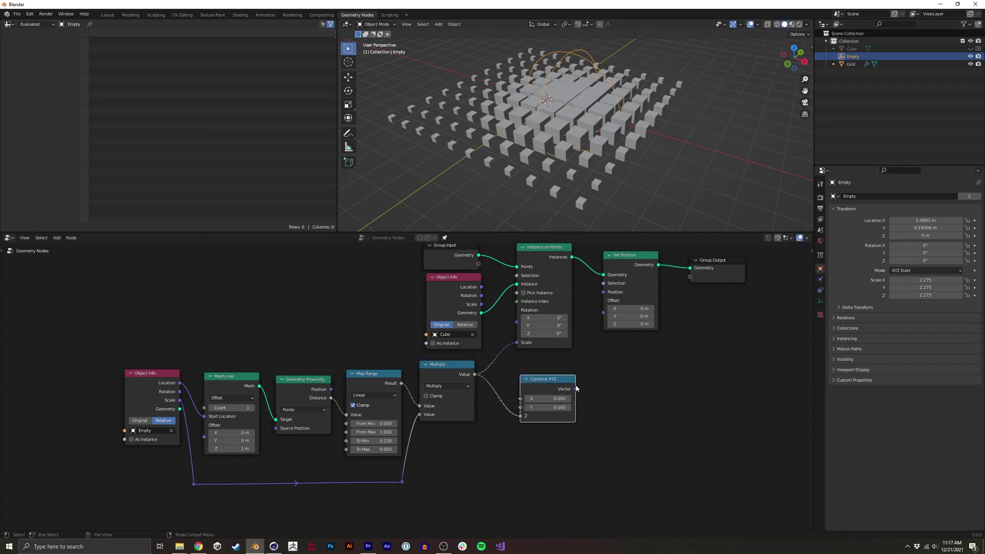
pyautogui.moveTo(603, 323); pyautogui.dragTo(603, 318)
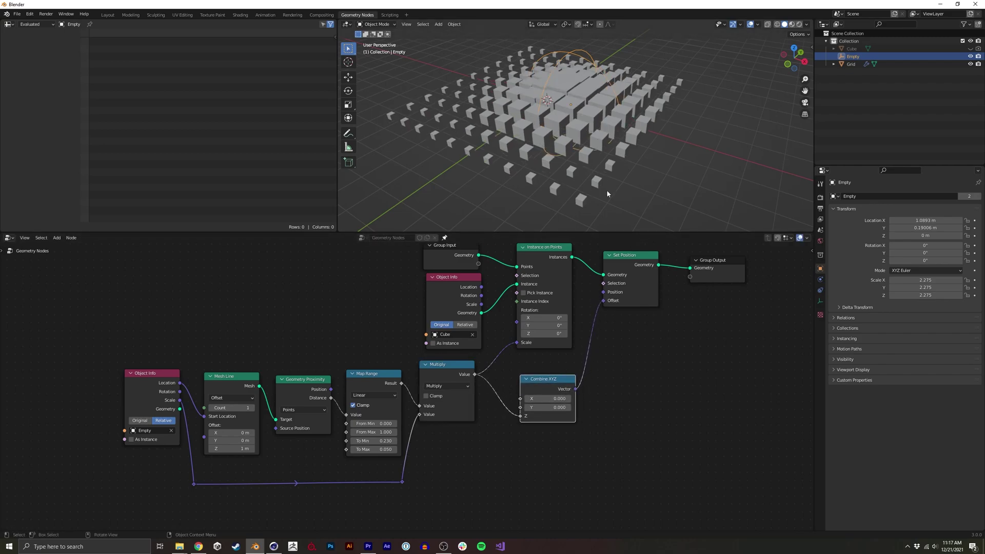
# Step: Move Set Position, Group Output and Combine XYZ farther from Instance on Points and Multiply to make room for another node
pyautogui.moveTo(589, 366); pyautogui.dragTo(529, 386, button='middle')
pyautogui.moveTo(554, 353); pyautogui.dragTo(659, 282)
pyautogui.press('g')
pyautogui.click(722, 303)
pyautogui.moveTo(482, 402); pyautogui.dragTo(571, 401)
# Step: Duplicate the Multiply node onto the link to Combine XYZ's Z input and set its multiplier to 3.000
pyautogui.click(389, 393)
pyautogui.hotkey('shift', 'd')
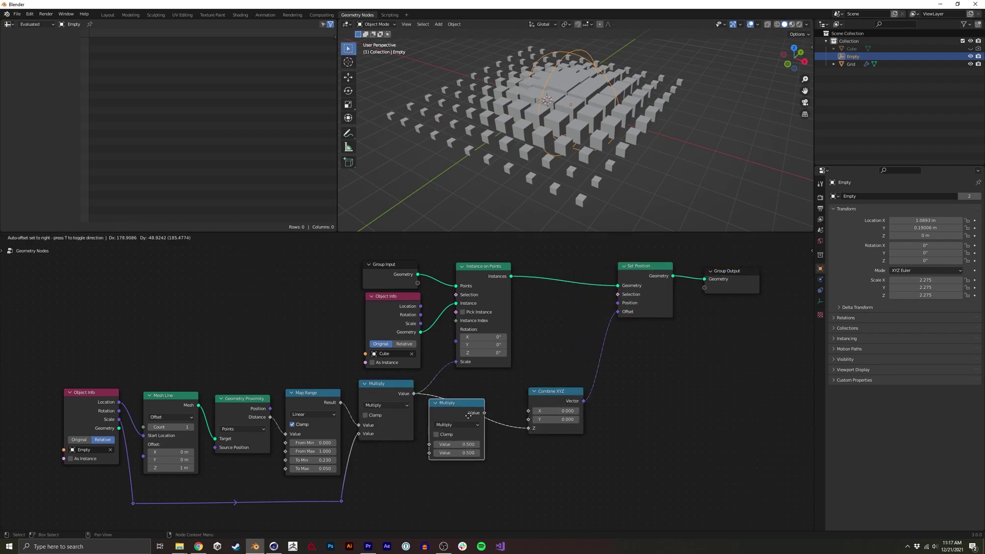
pyautogui.click(485, 414)
pyautogui.doubleClick(475, 455)
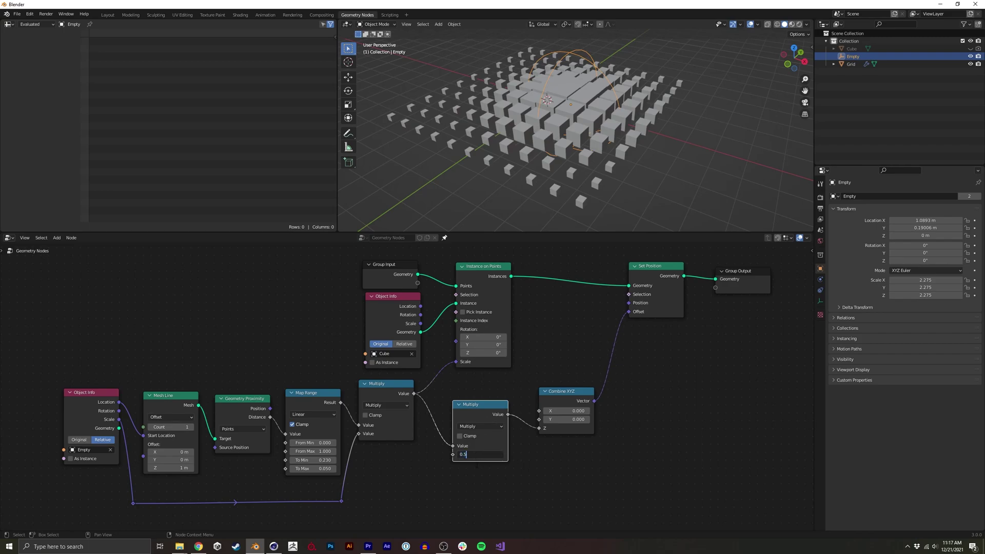
pyautogui.press('Return')
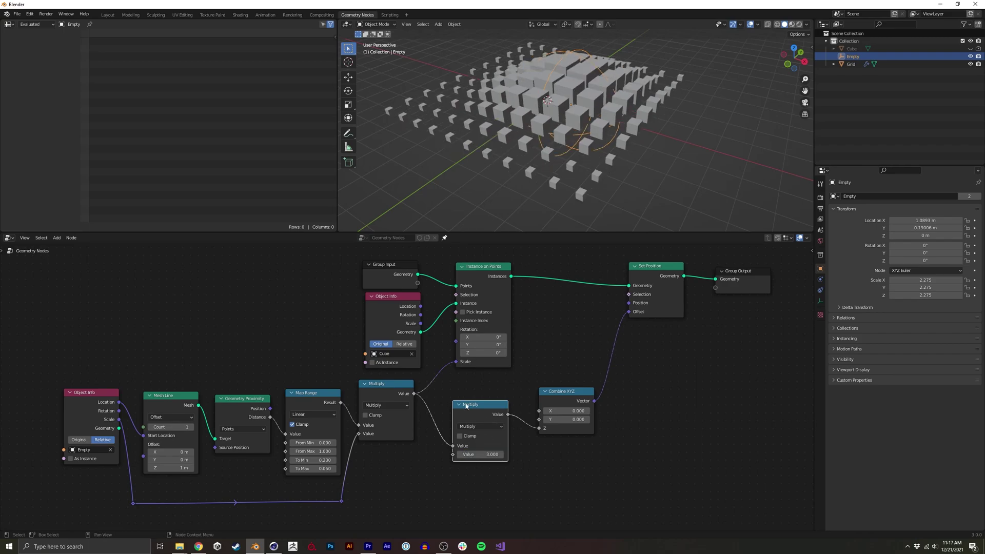
# Step: Move the Empty within the ground plane to about X 1.23 m, Y 2.13 m, and scale it to about 2.26
pyautogui.press('g')
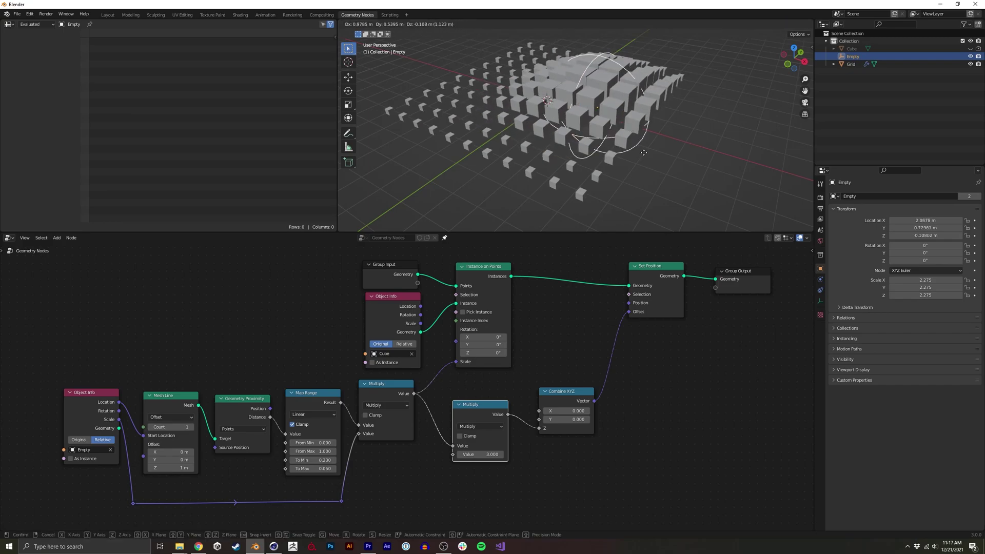
pyautogui.hotkey('shift', 'z')
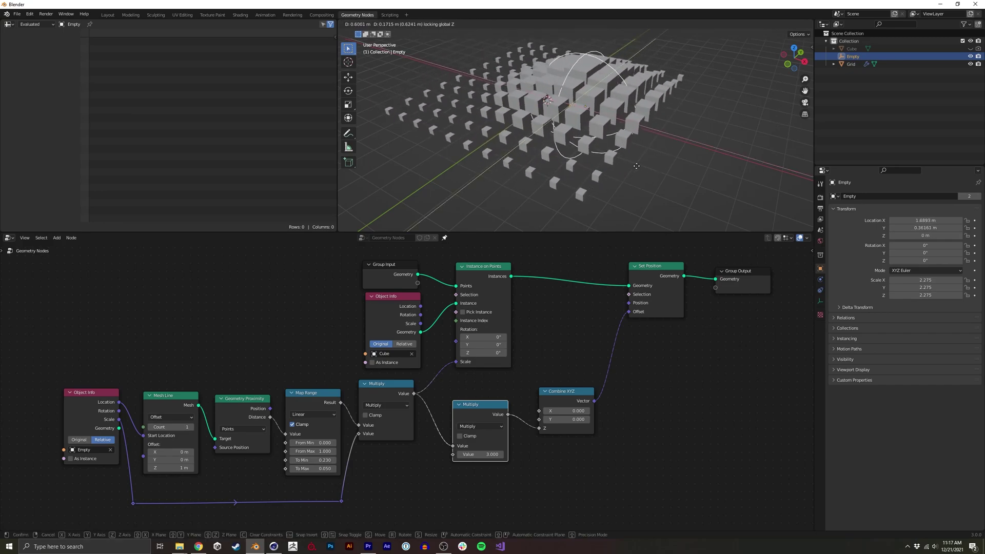
pyautogui.click(651, 138)
pyautogui.press('s')
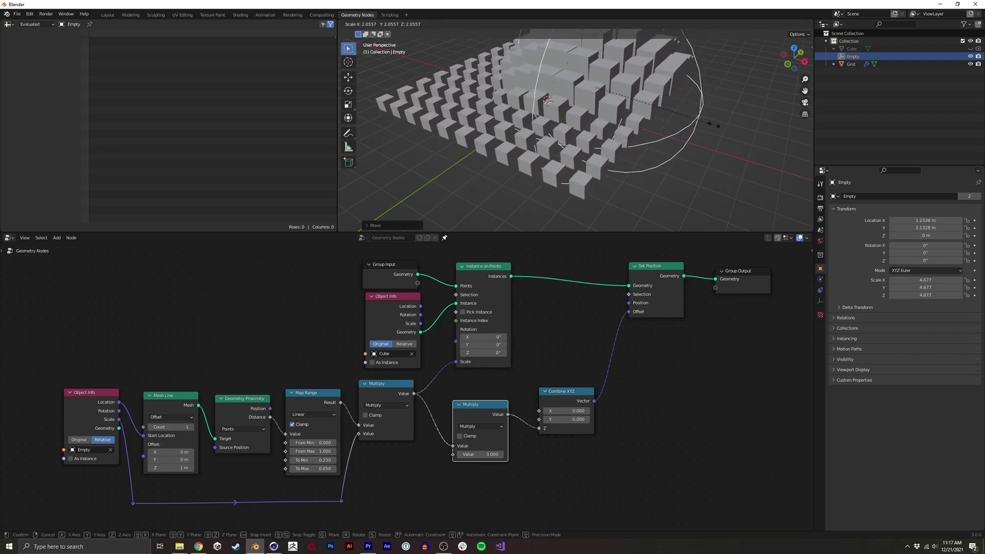
pyautogui.click(647, 119)
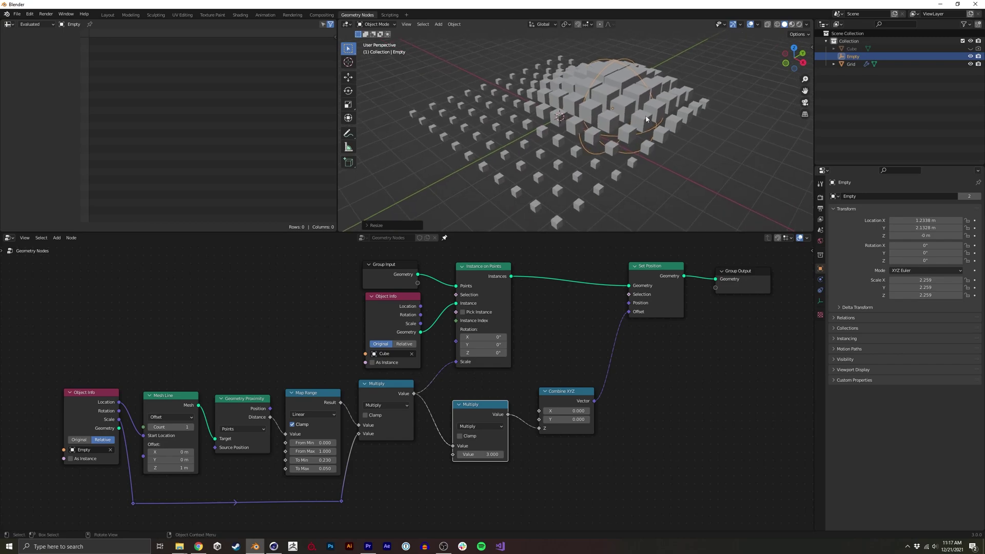
# Step: Scale the Empty down to about 1.75 and move it within the ground plane to about X 0.38 m, Y -1.89 m
pyautogui.press('s')
pyautogui.click(685, 127)
pyautogui.press('g')
pyautogui.hotkey('shift', 'z')
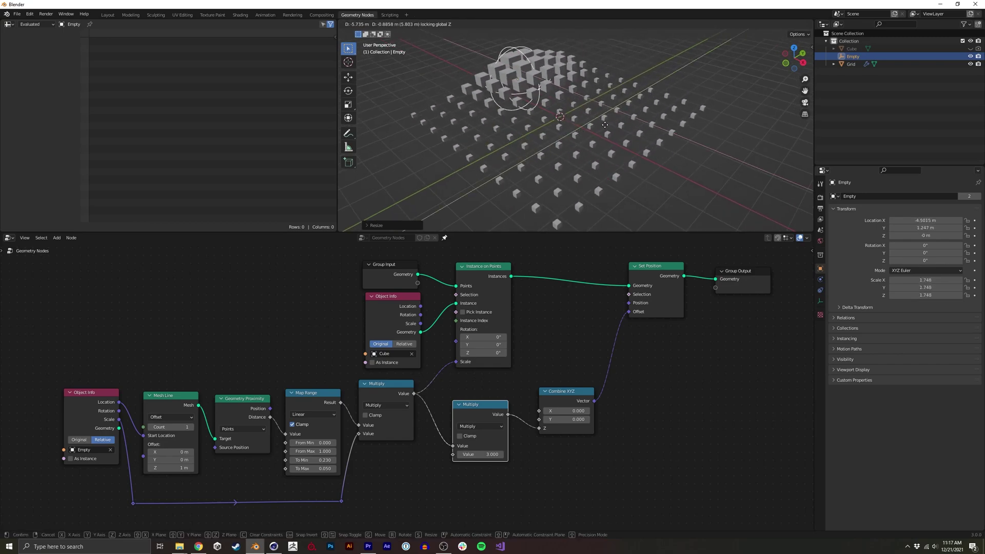
pyautogui.click(608, 186)
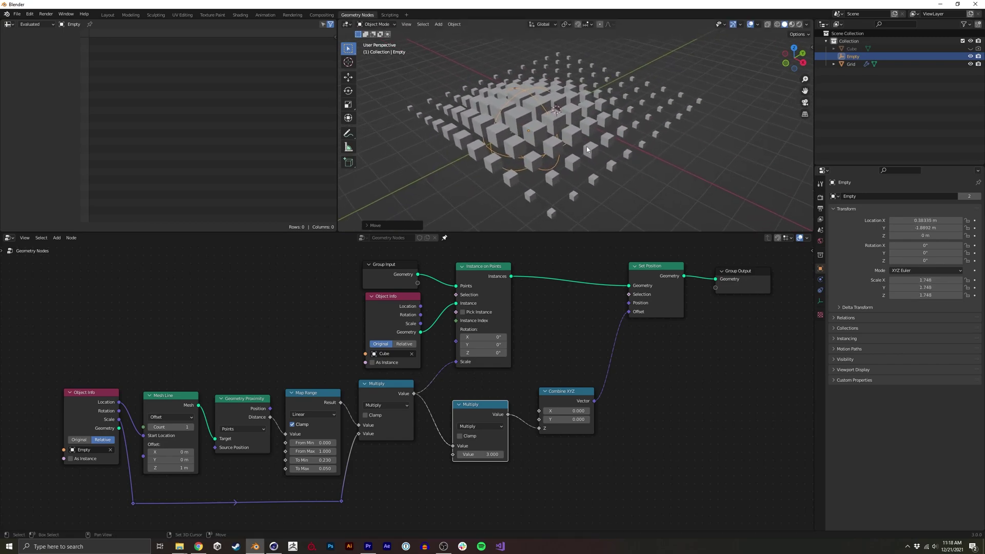
pyautogui.moveTo(587, 147)
pyautogui.mouseDown(button='middle')
pyautogui.moveTo(626, 148)
pyautogui.moveTo(595, 150)
pyautogui.mouseUp(button='middle')
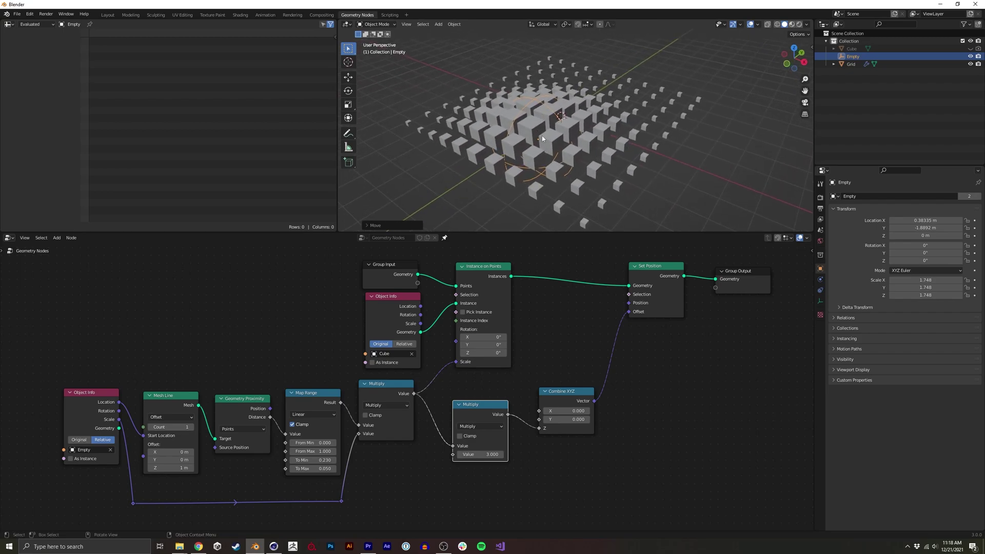
pyautogui.moveTo(548, 113); pyautogui.dragTo(577, 127, button='middle')
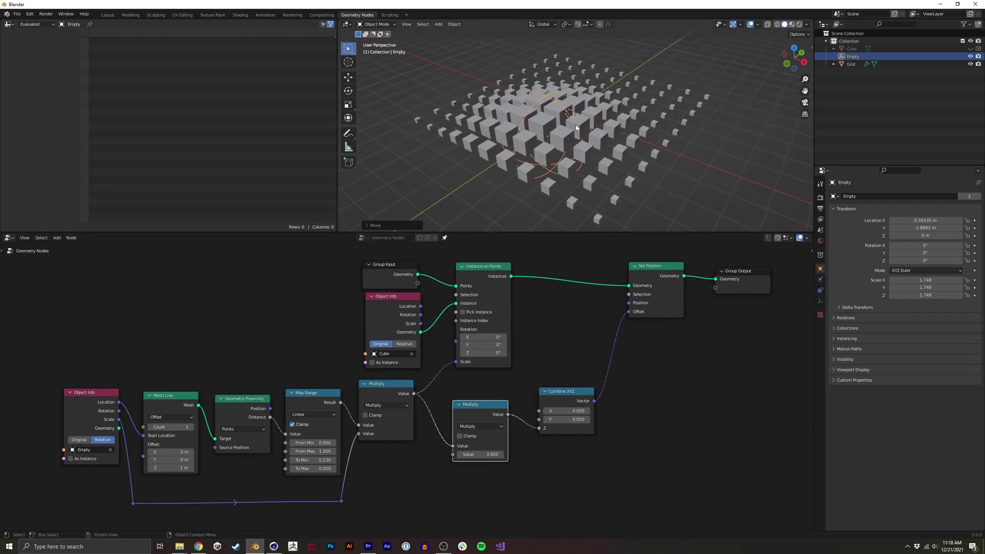
# Step: Nudge the second Multiply node into line and move the Empty within the ground plane toward the far side of the cube grid
pyautogui.moveTo(483, 408); pyautogui.dragTo(484, 400)
pyautogui.moveTo(557, 154); pyautogui.dragTo(585, 124, button='middle')
pyautogui.press('g')
pyautogui.hotkey('shift', 'z')
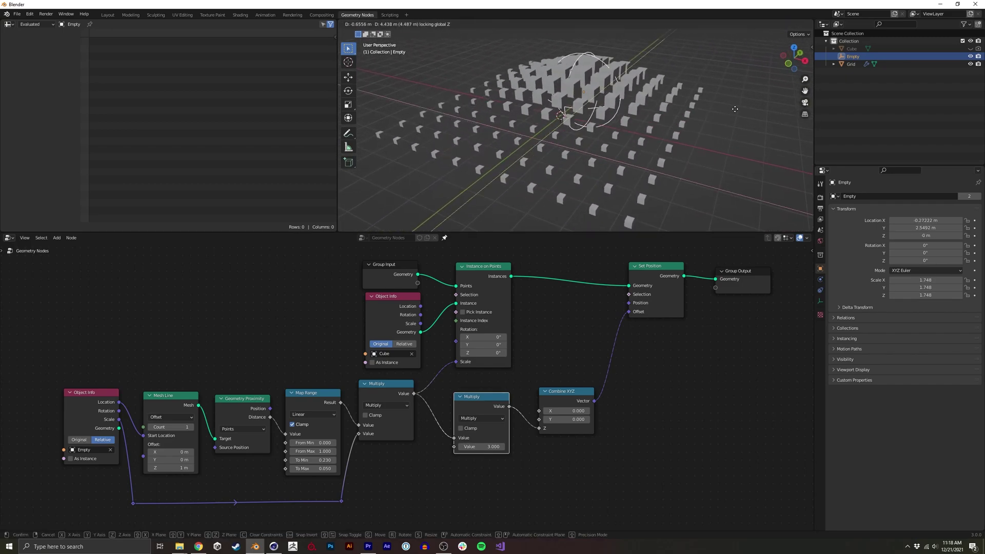